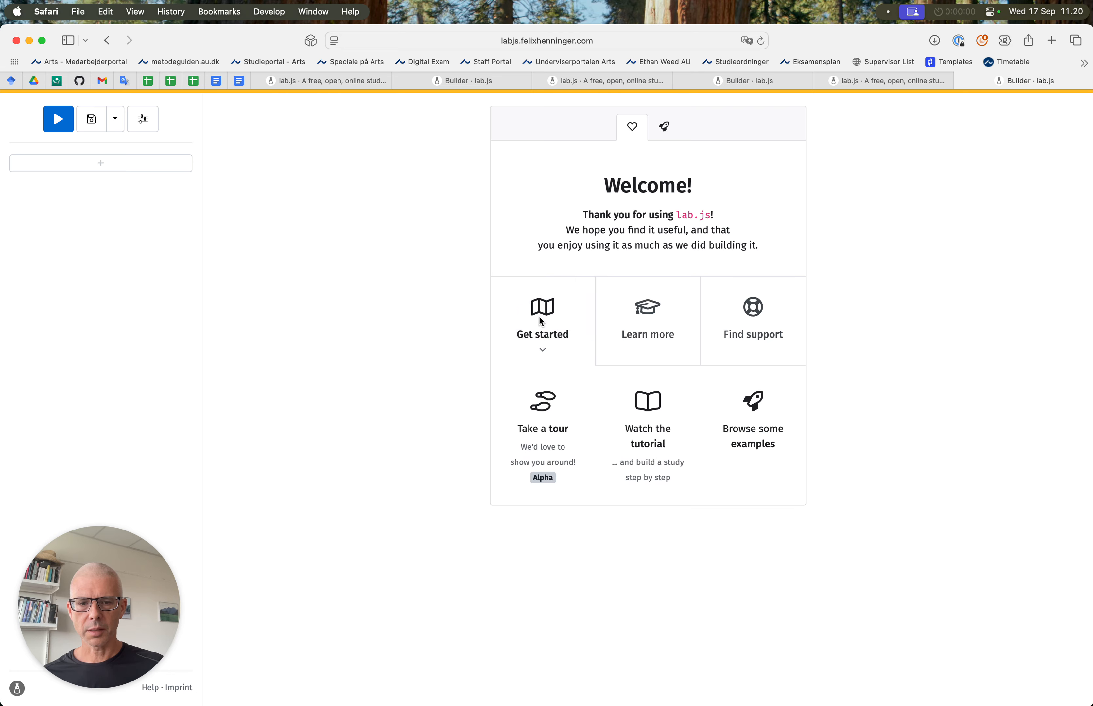
# Load the ready-made Stroop task from the example studies into the builder.
pyautogui.click(743, 407)
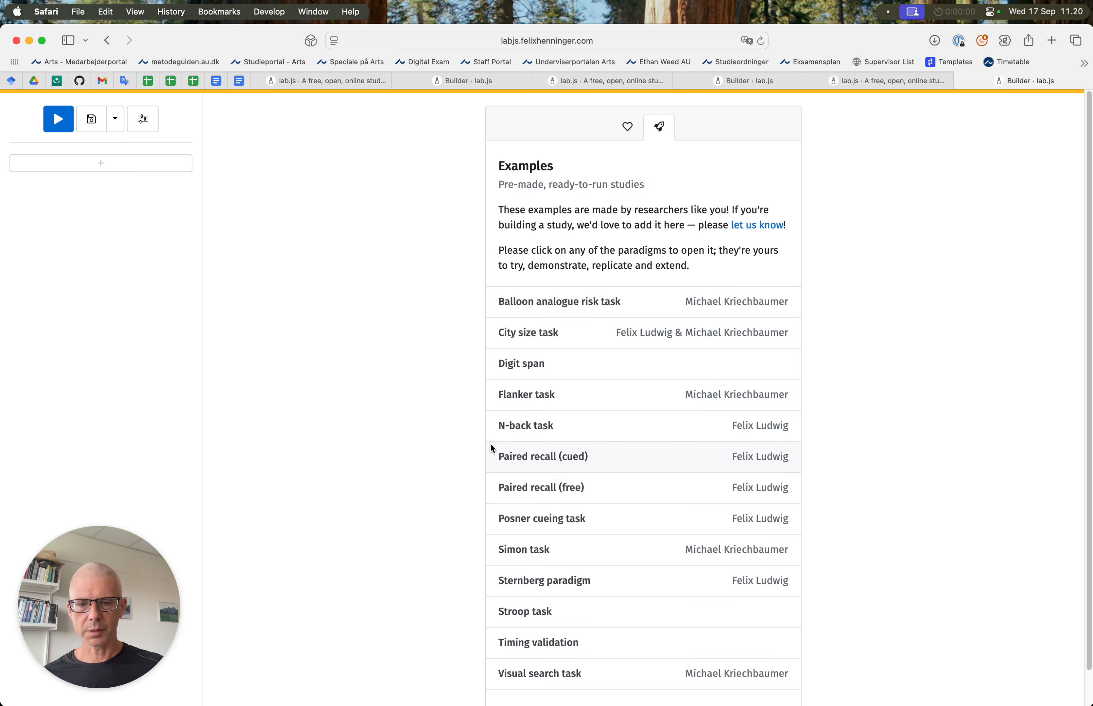
pyautogui.scroll(-2, 491, 447)
pyautogui.click(525, 575)
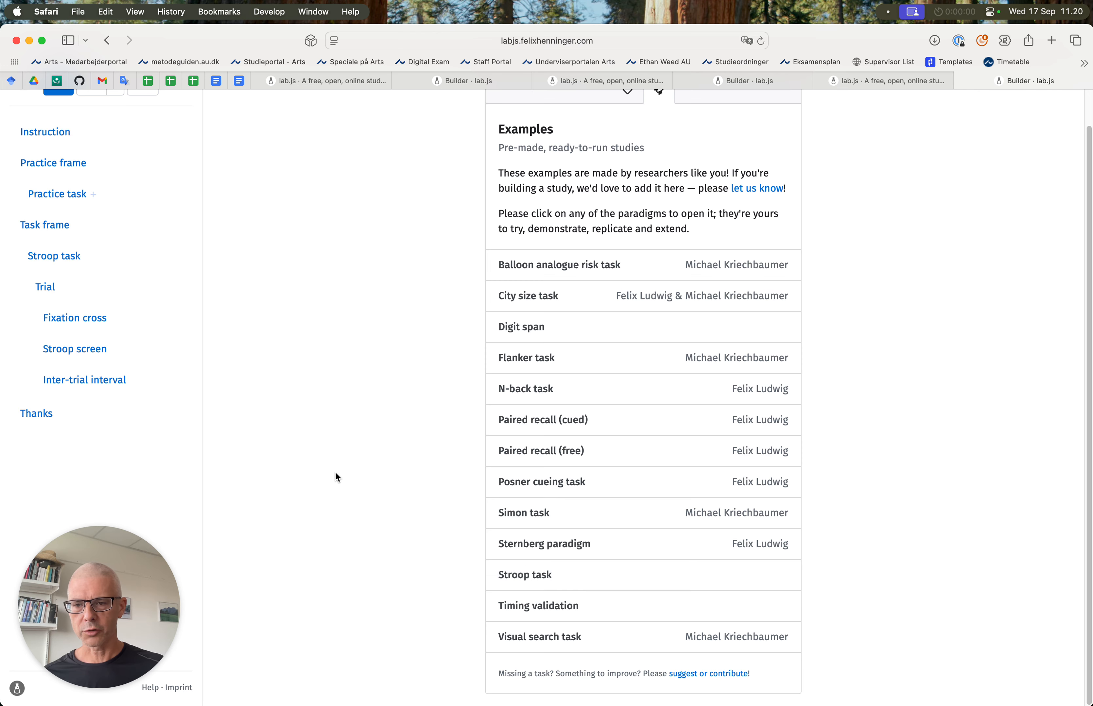
pyautogui.scroll(2, 336, 469)
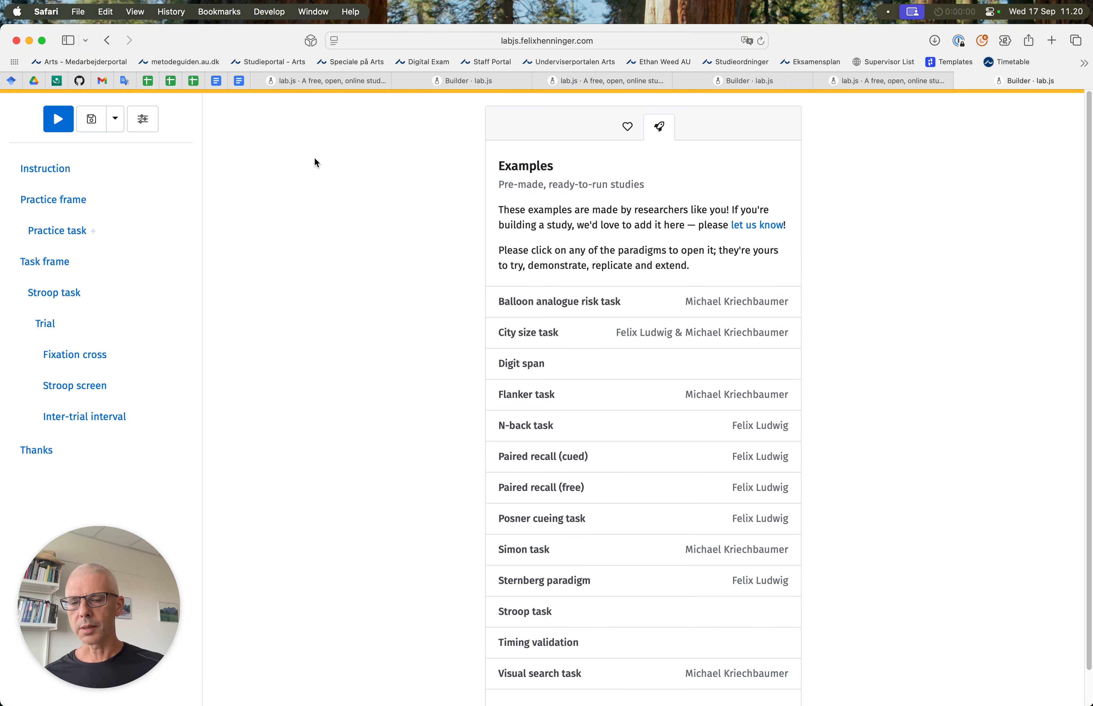
# Preview the Stroop study, start the trials, answer several with the words' display colors, and close the preview.
pyautogui.click(58, 121)
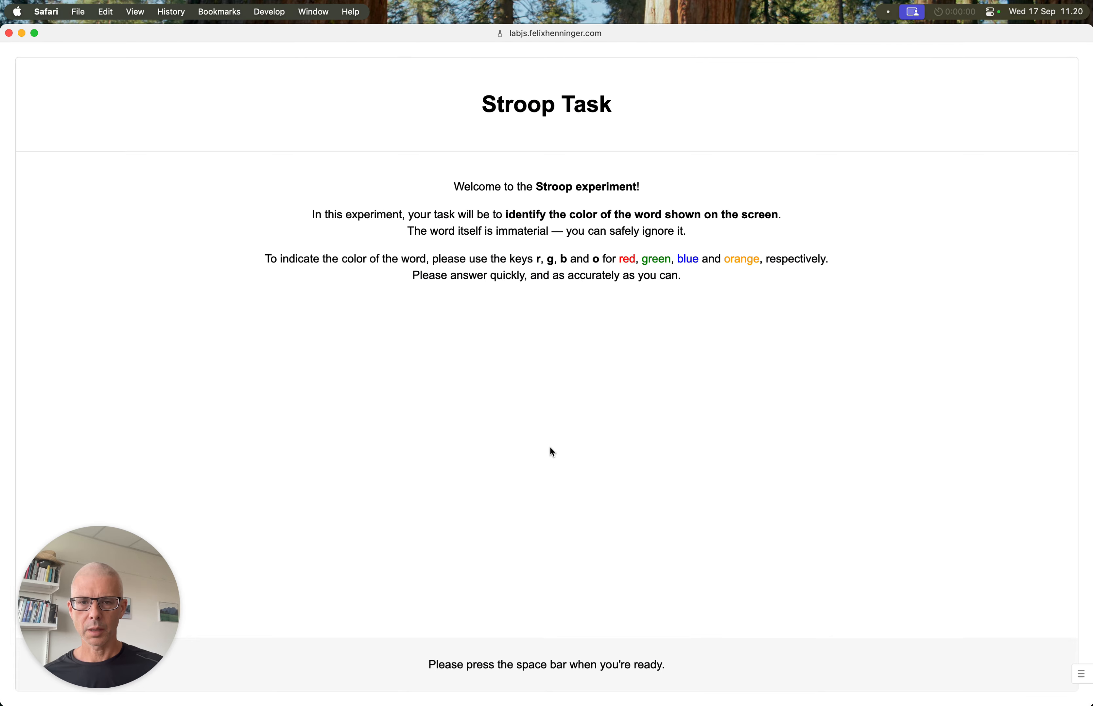
pyautogui.press('space')
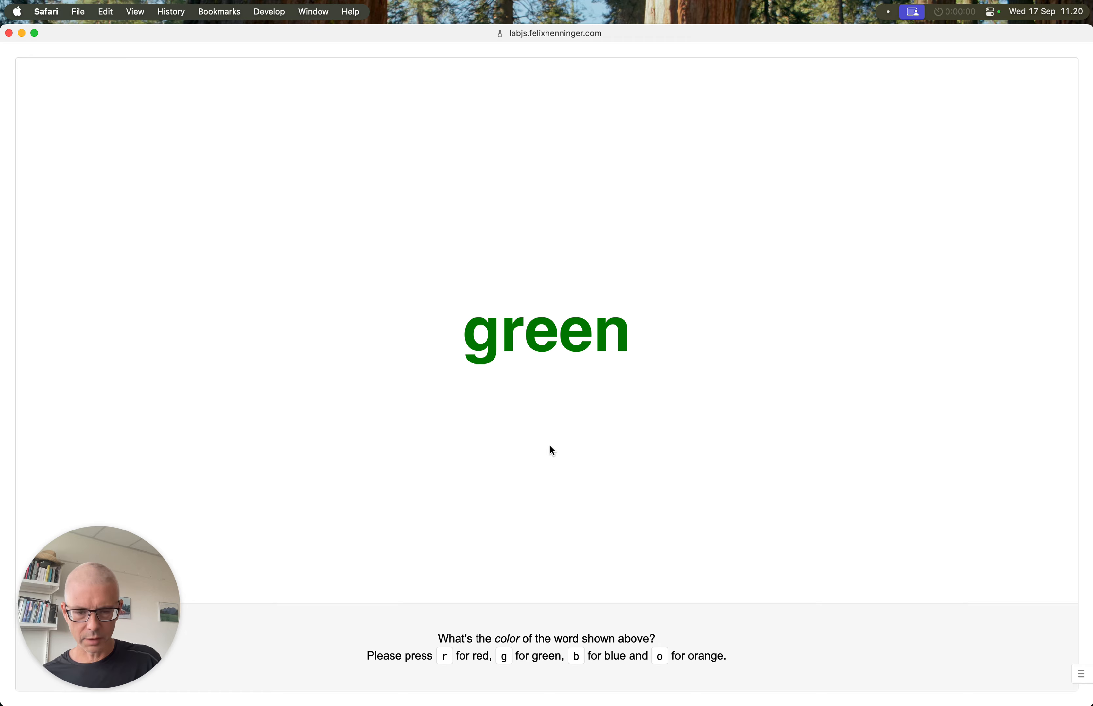
pyautogui.press('g')
pyautogui.press('b')
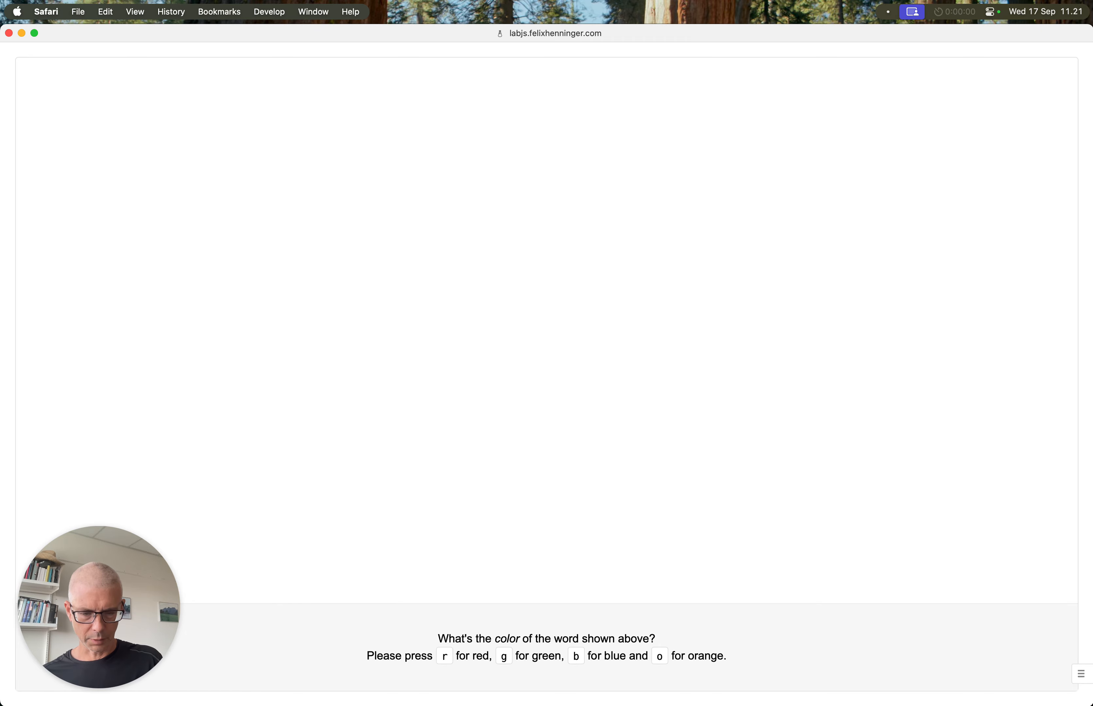
pyautogui.press('r')
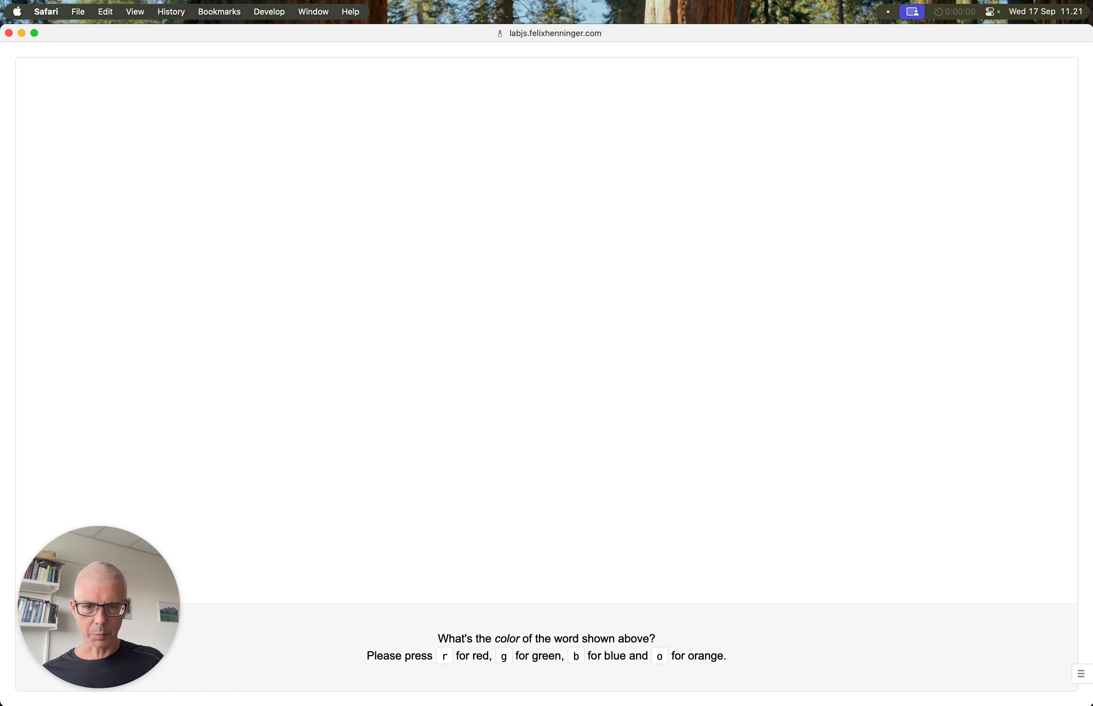
pyautogui.press('o')
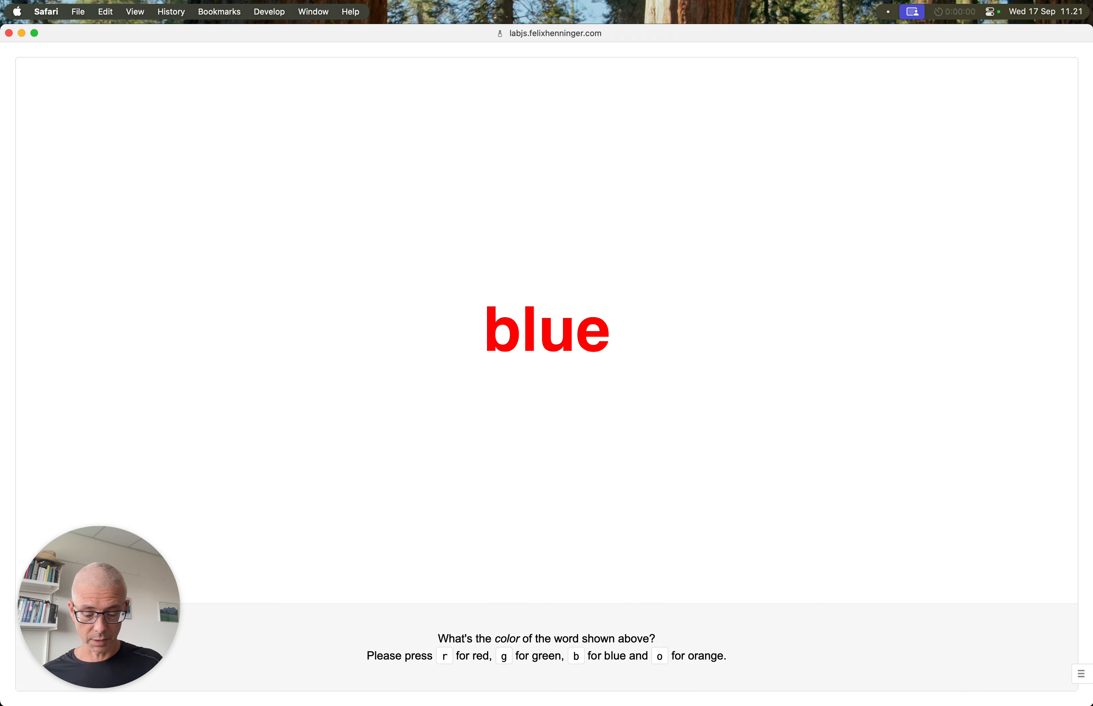
pyautogui.press('r')
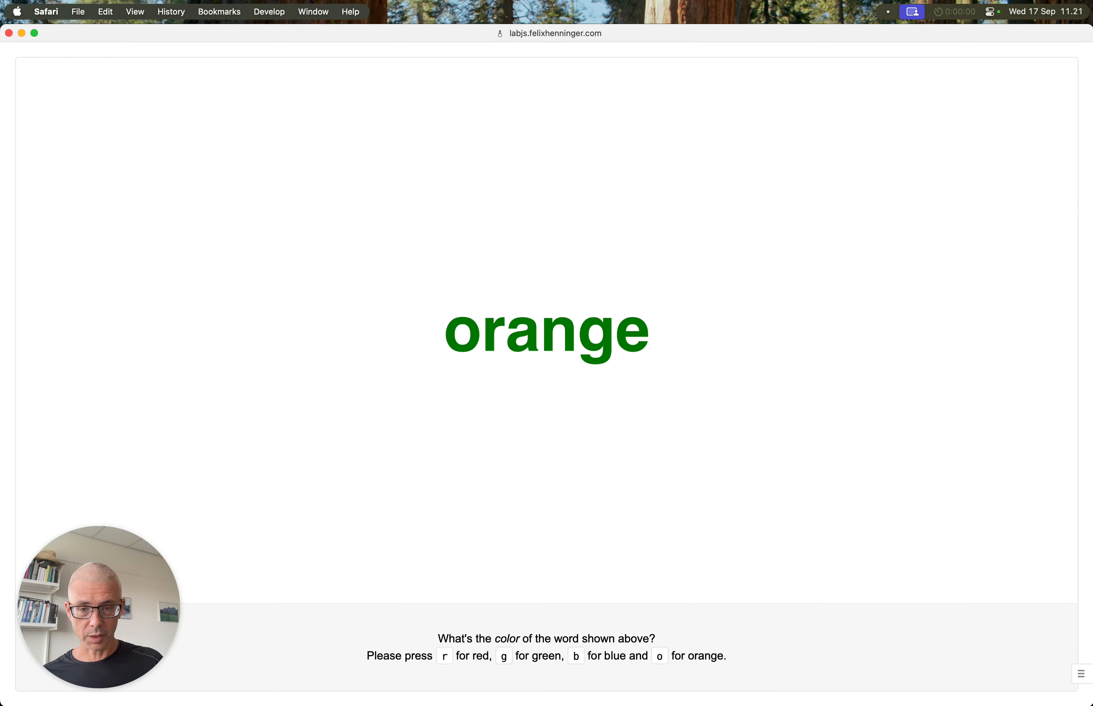
pyautogui.press('g')
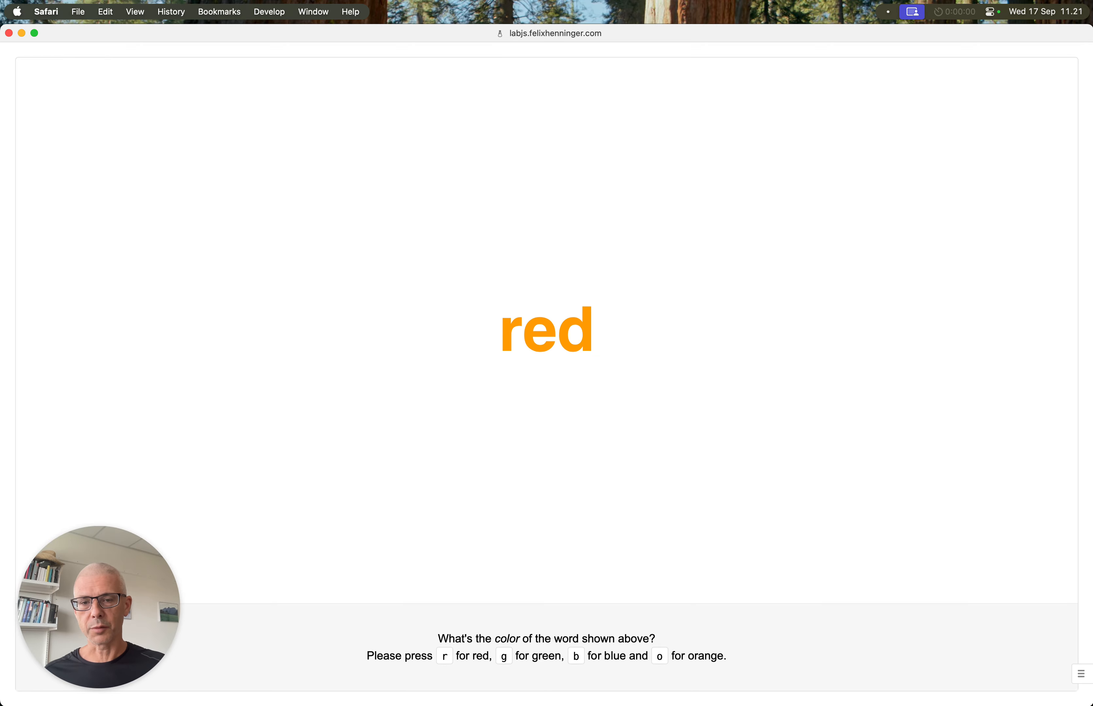
pyautogui.click(8, 34)
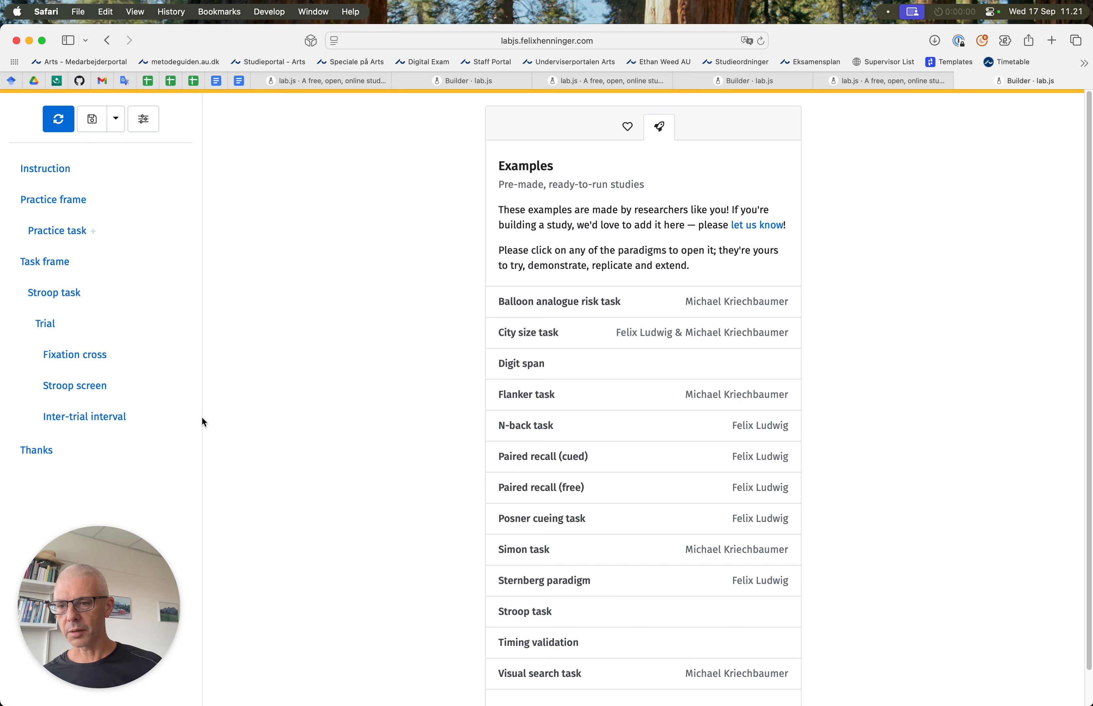
# Open the Stroop task loop and examine its color, word and phase columns through to the sampling settings.
pyautogui.click(59, 297)
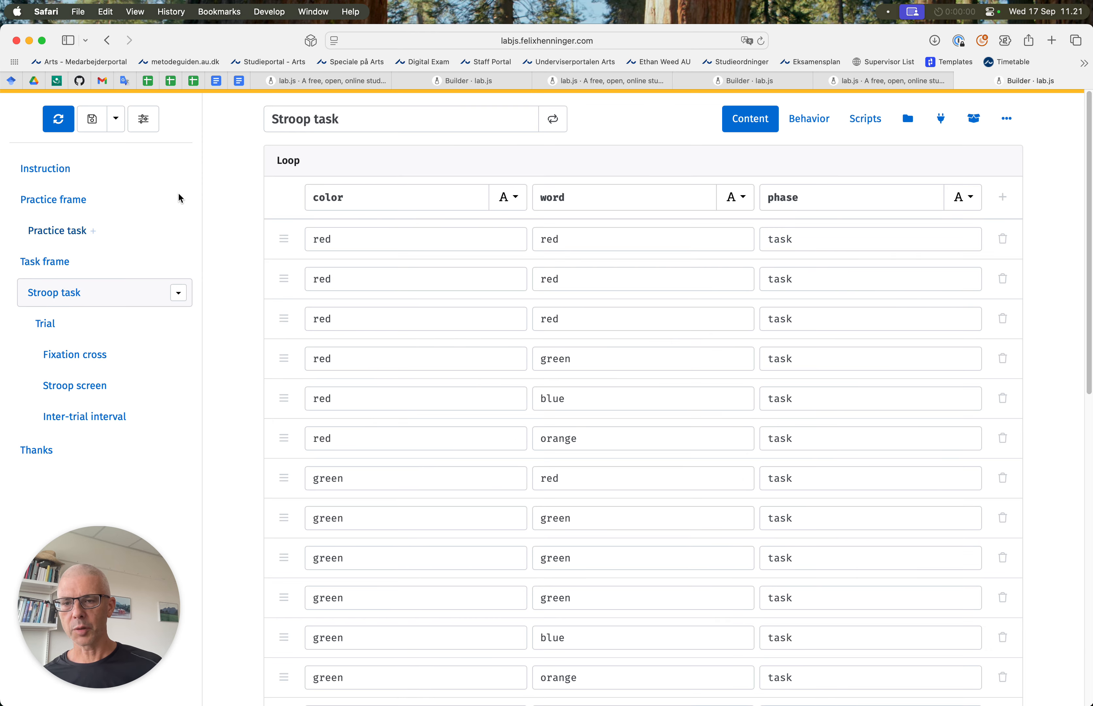
pyautogui.doubleClick(274, 159)
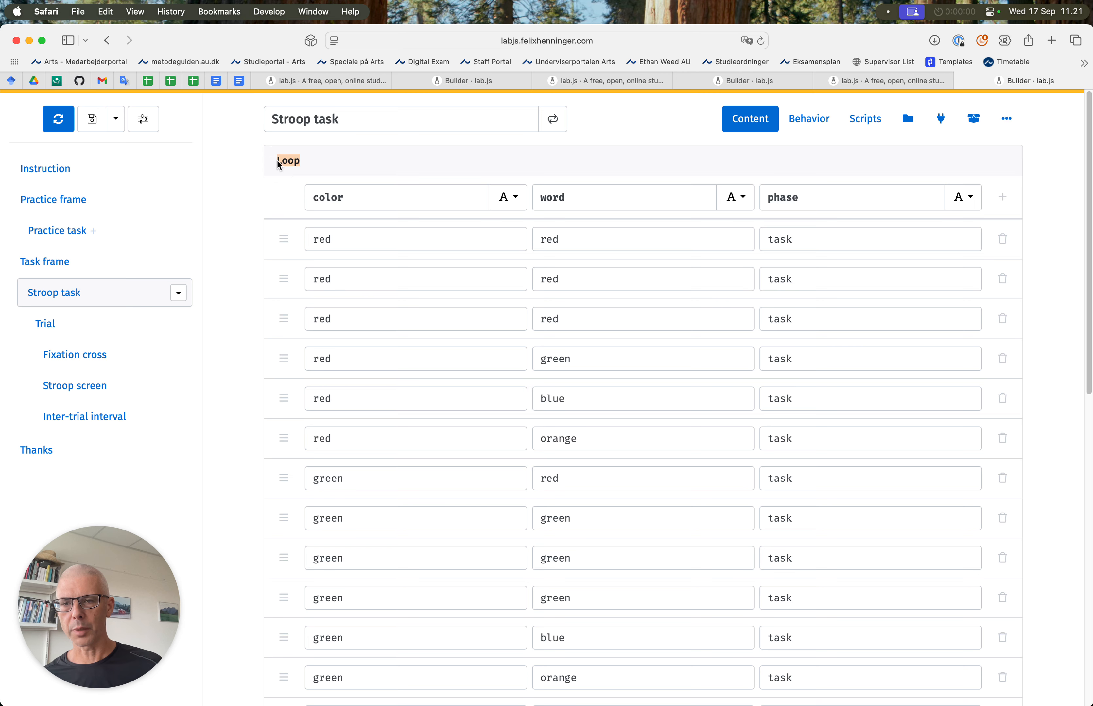
pyautogui.click(330, 161)
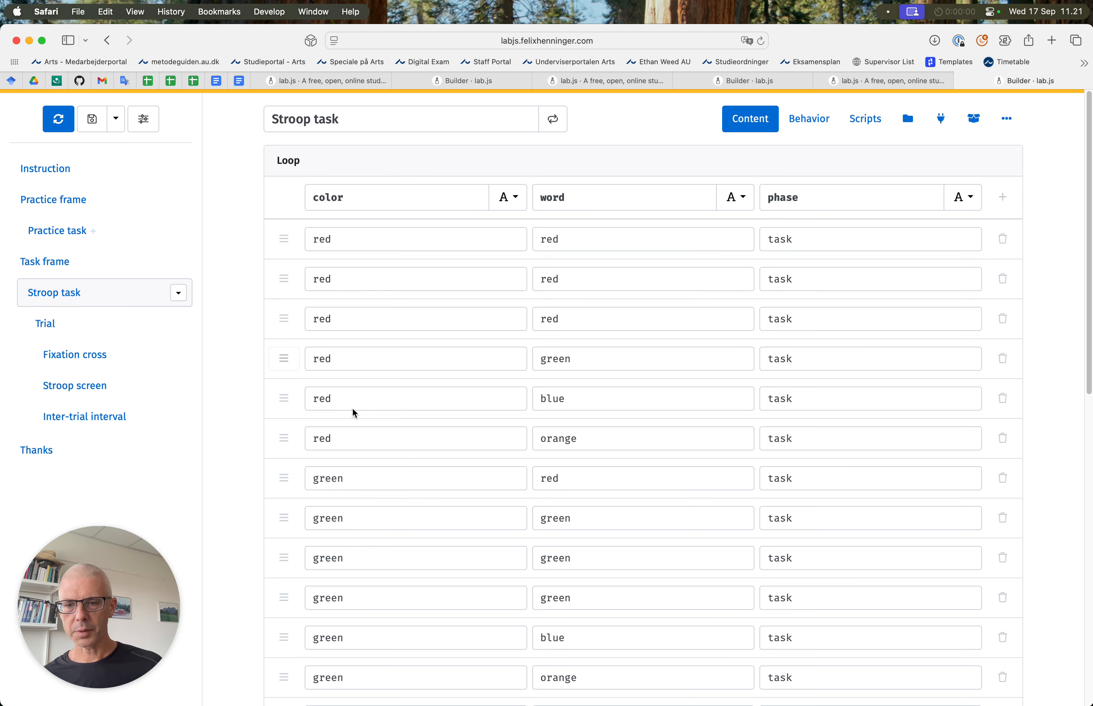
pyautogui.scroll(-12, 440, 427)
pyautogui.scroll(11, 436, 425)
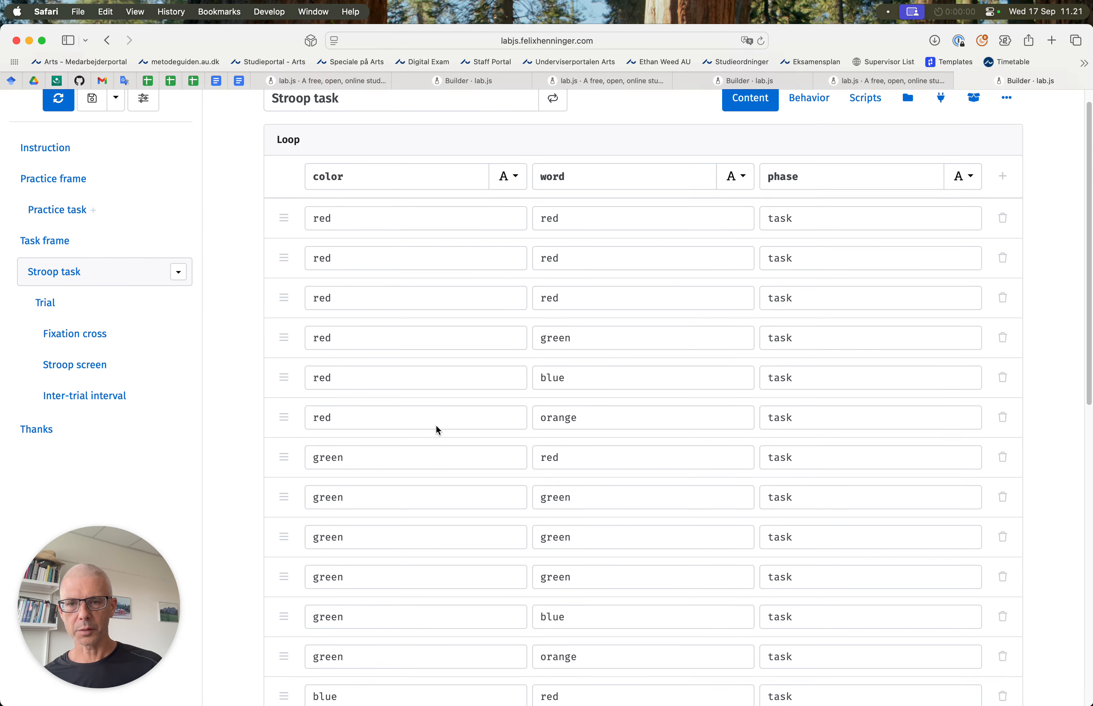
pyautogui.scroll(2, 435, 424)
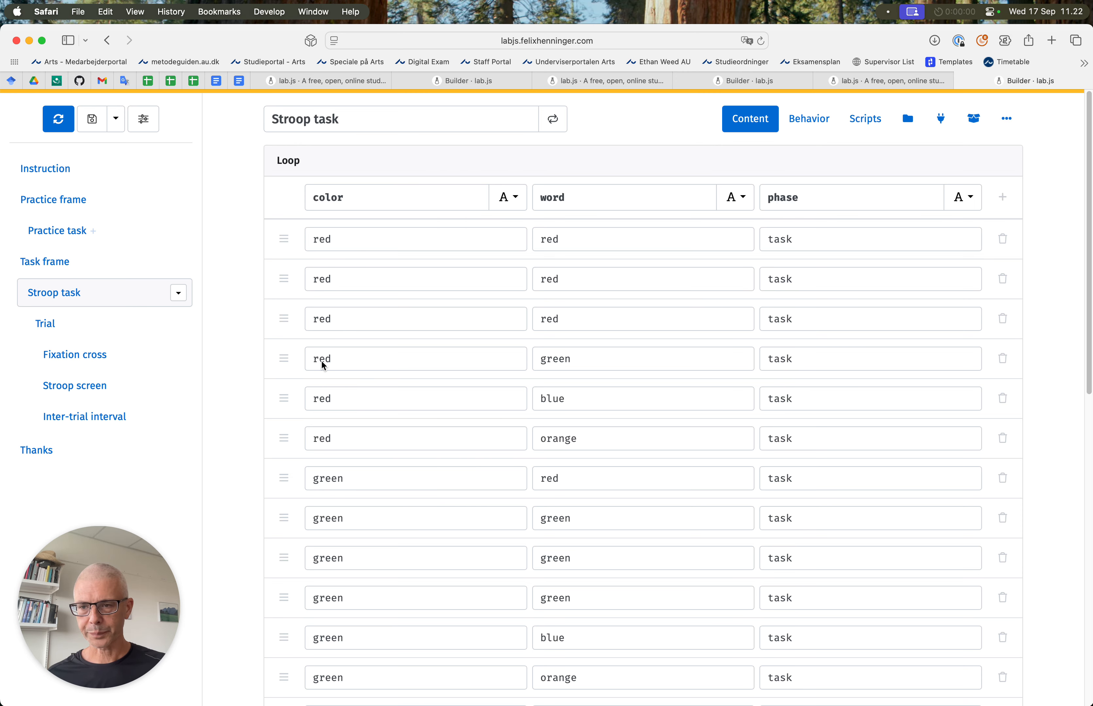
pyautogui.scroll(-1, 312, 349)
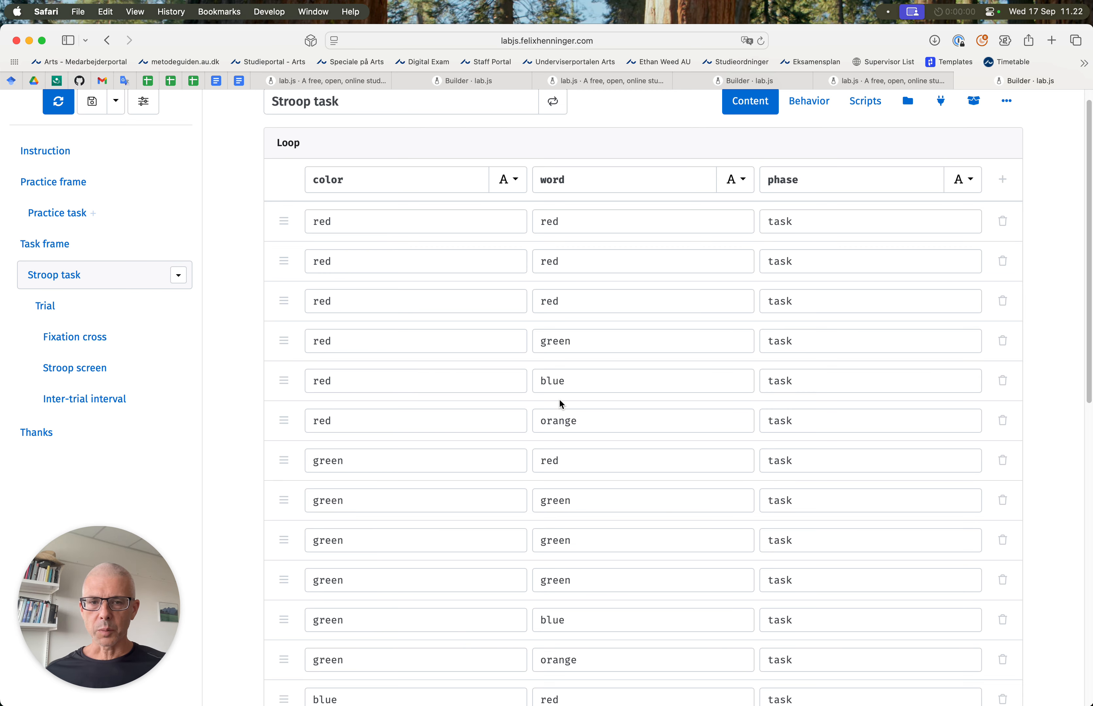
pyautogui.scroll(-10, 560, 401)
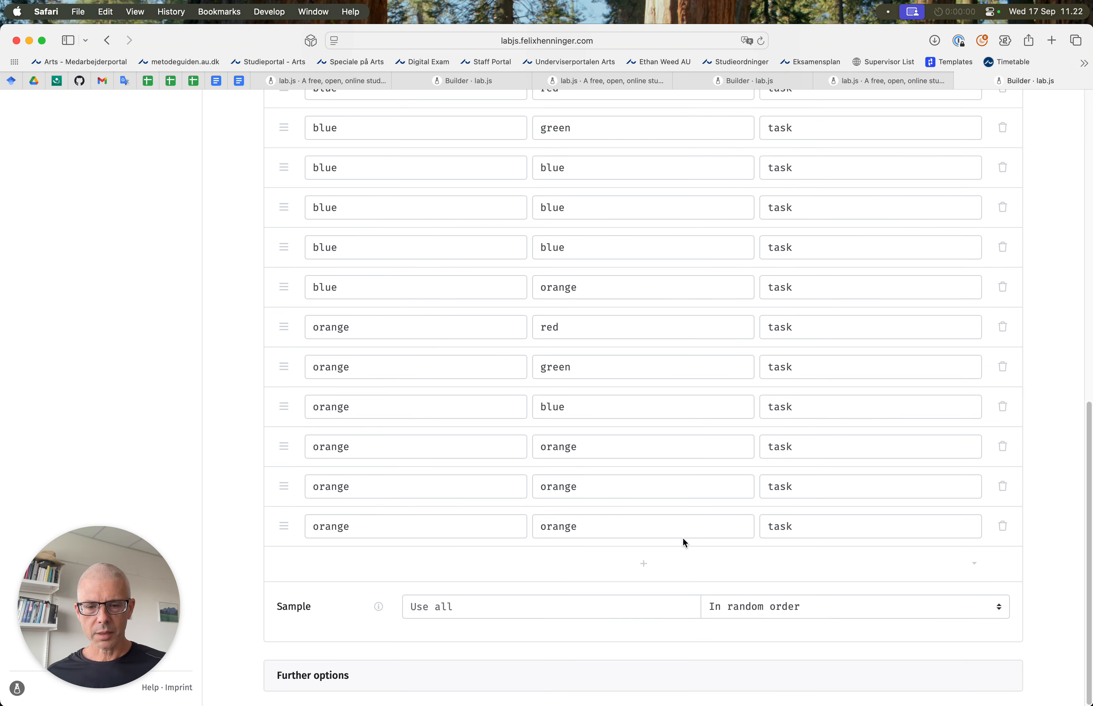
# Try the In sequence sample order for the Stroop task loop and switch it back to In random order.
pyautogui.click(768, 608)
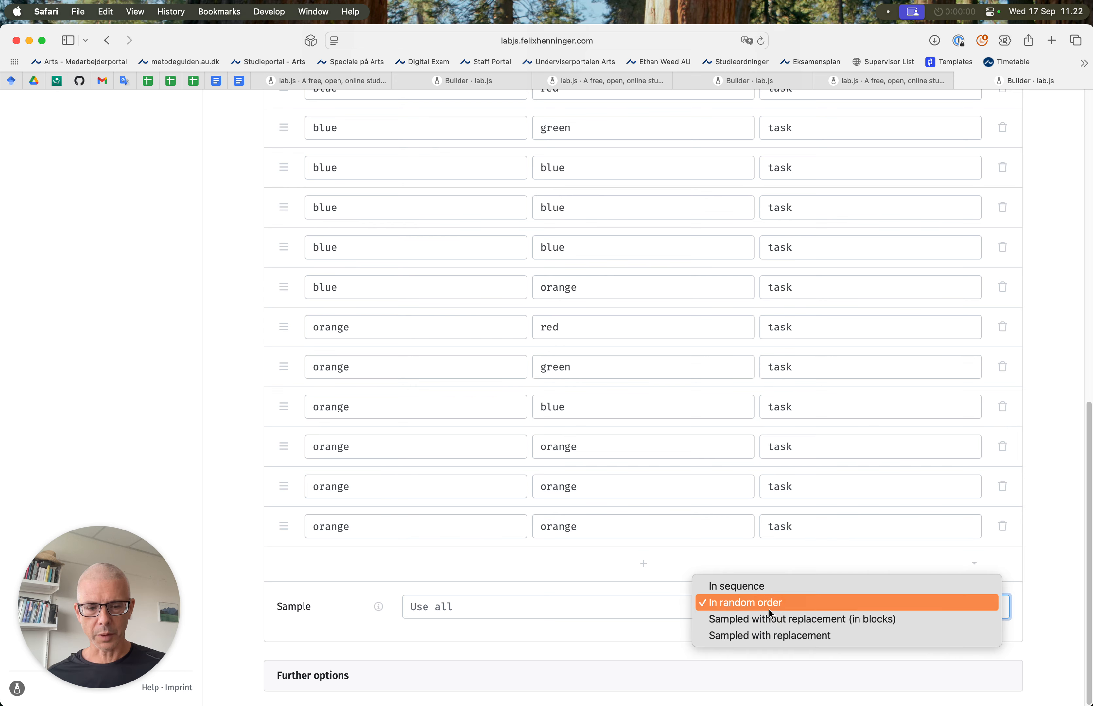
pyautogui.click(734, 592)
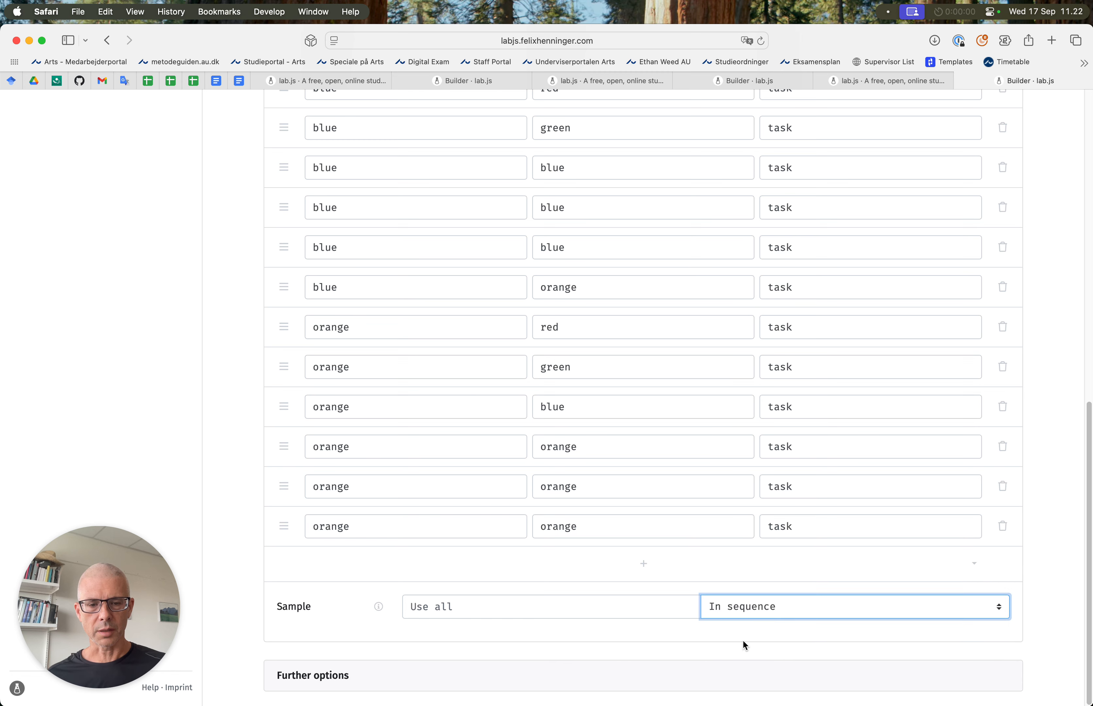
pyautogui.click(750, 610)
pyautogui.click(749, 617)
pyautogui.scroll(15, 394, 397)
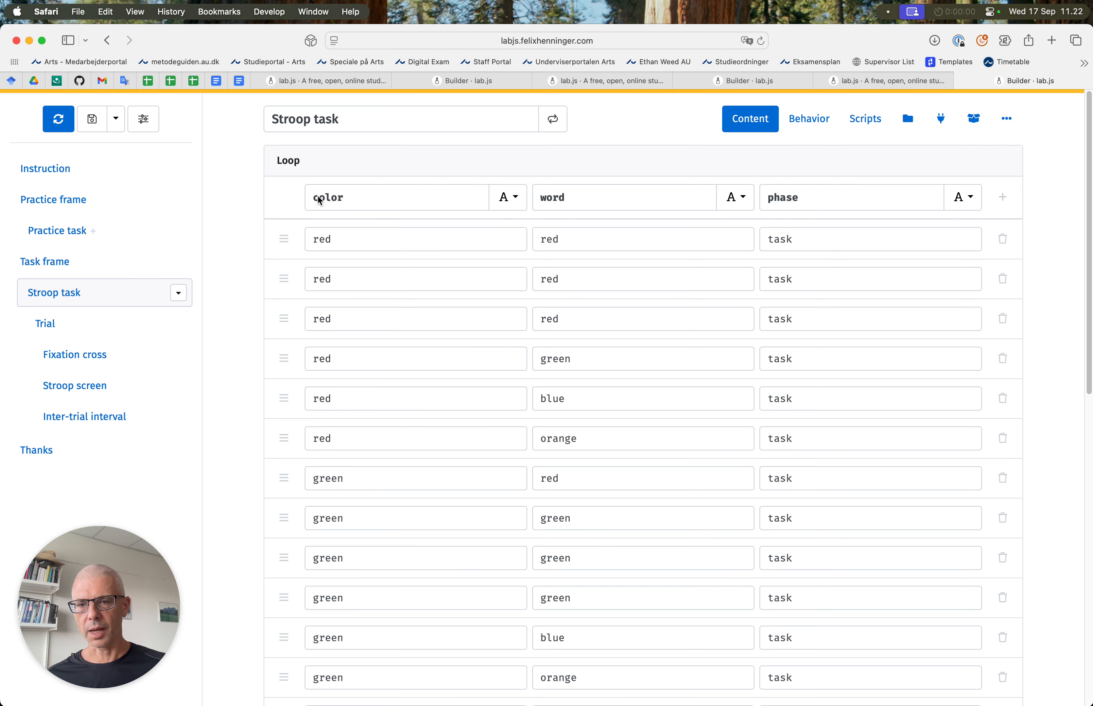
# Compare the word placeholder on the Stroop screen with the word column of the Stroop task loop.
pyautogui.click(71, 385)
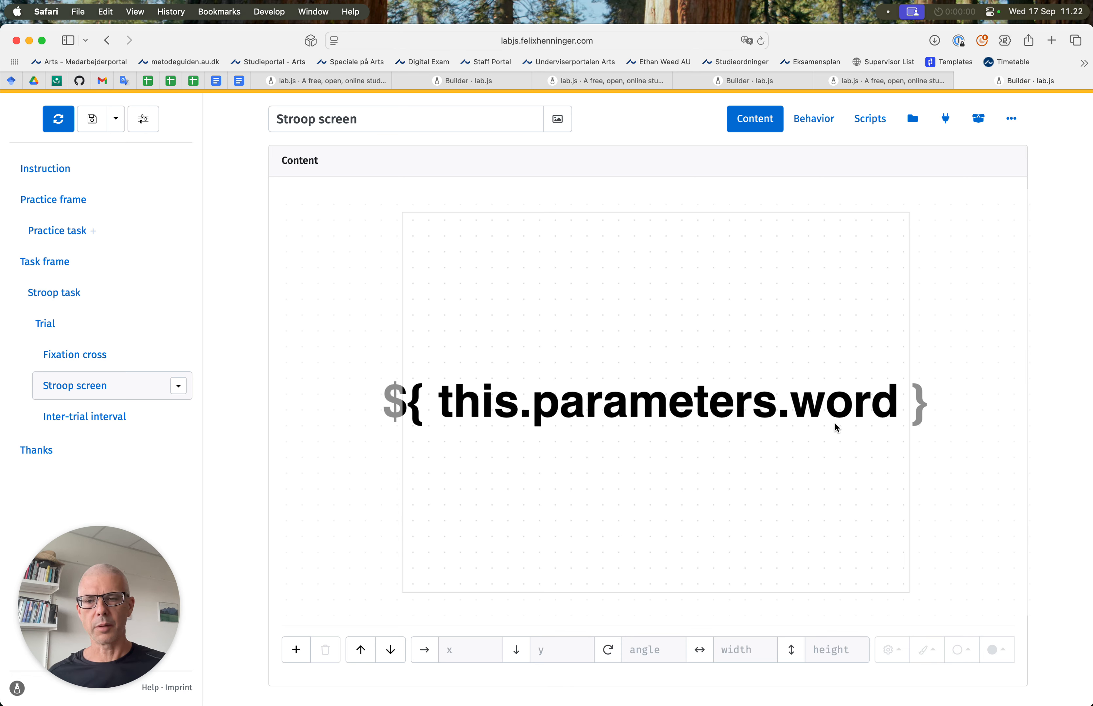
pyautogui.click(68, 296)
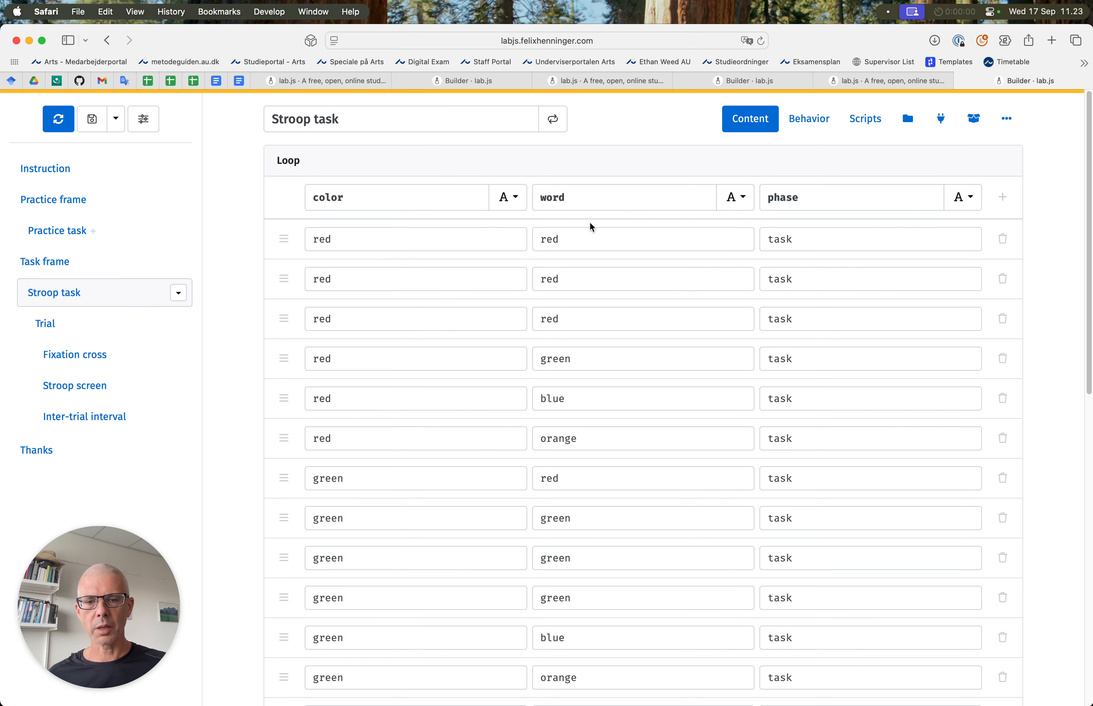
pyautogui.scroll(-10, 589, 222)
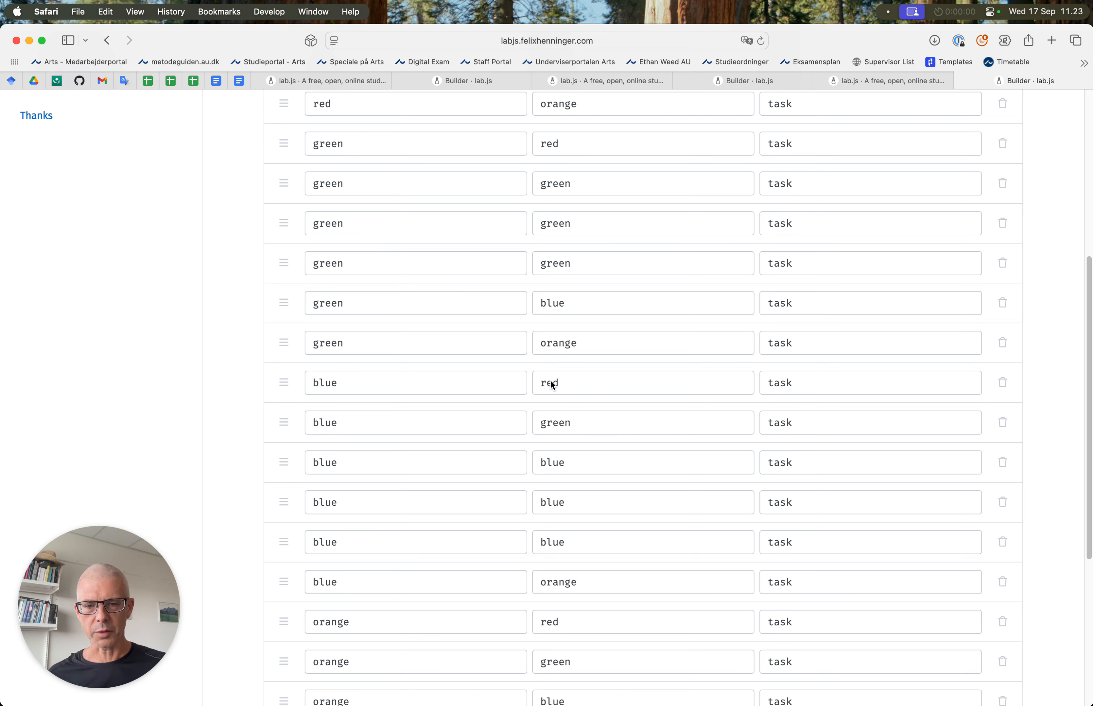
pyautogui.scroll(10, 552, 385)
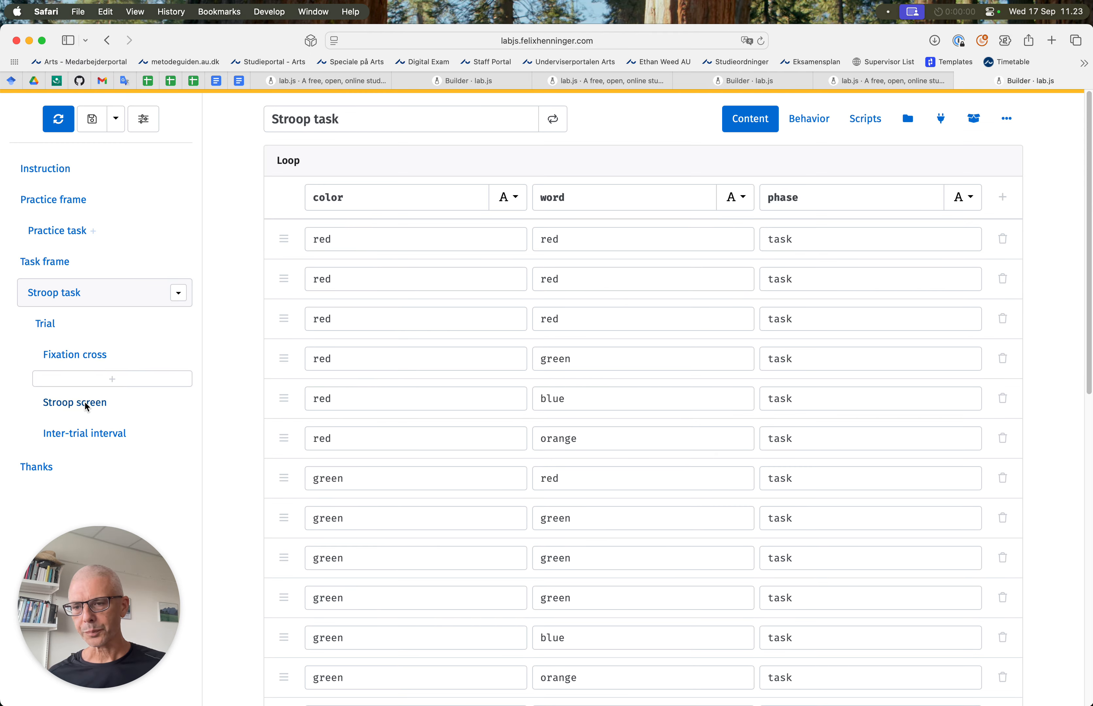
# Inspect the full fill color expression of the placeholder text on the Stroop screen.
pyautogui.click(84, 386)
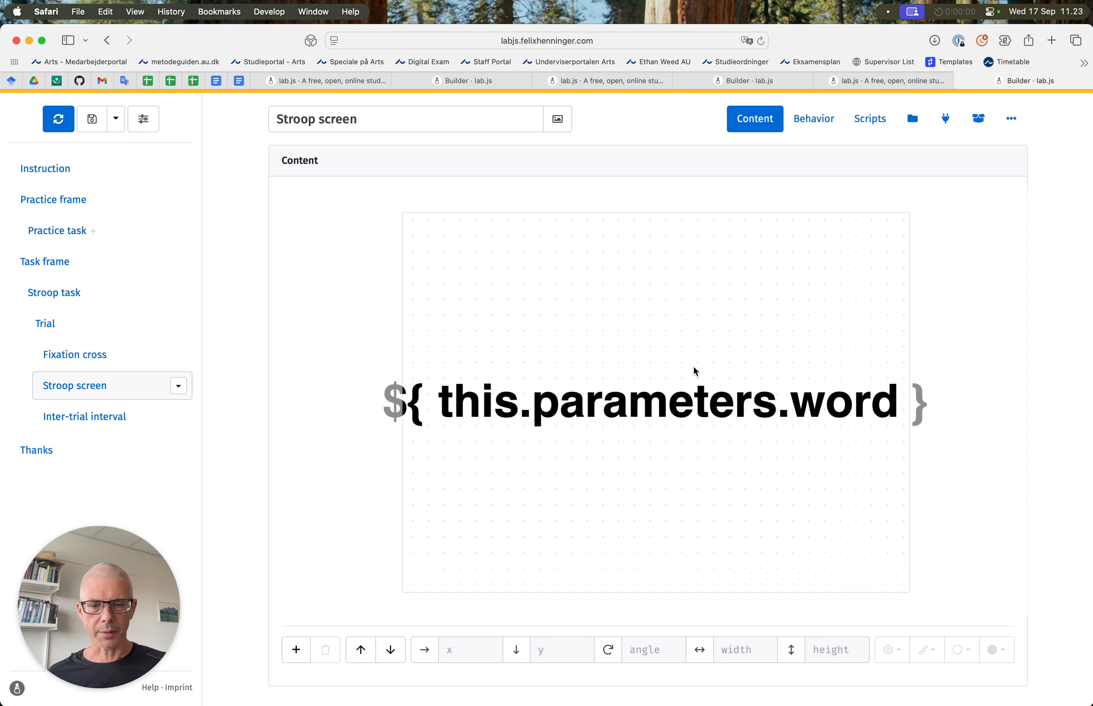
pyautogui.click(675, 403)
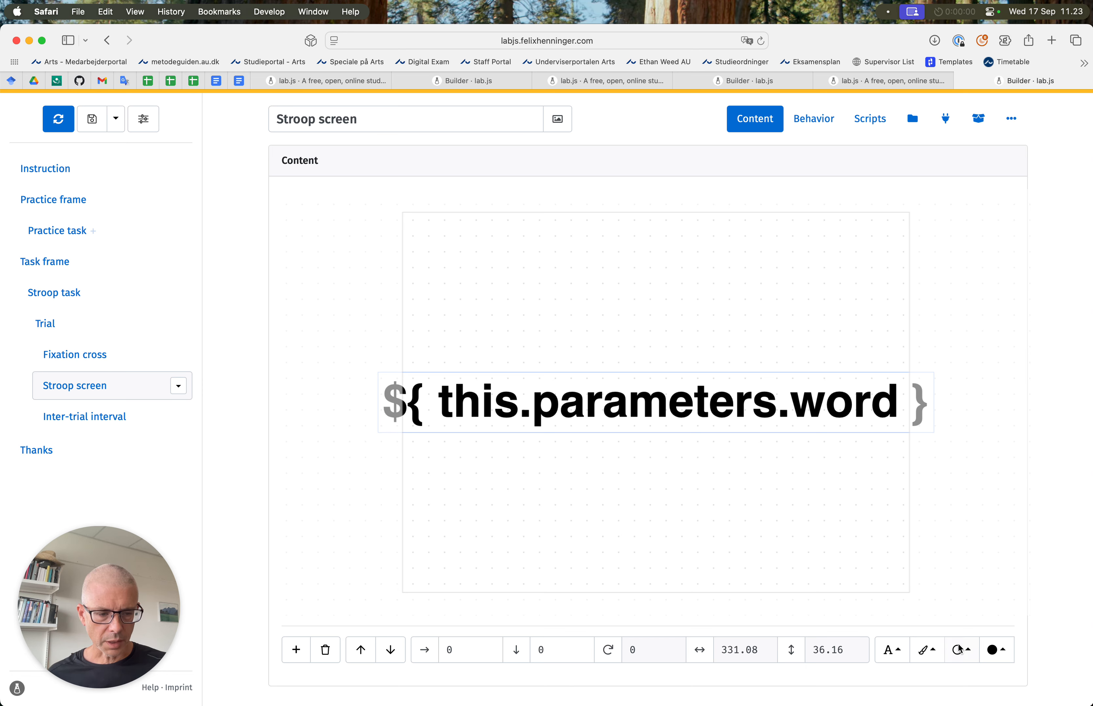
pyautogui.click(1002, 651)
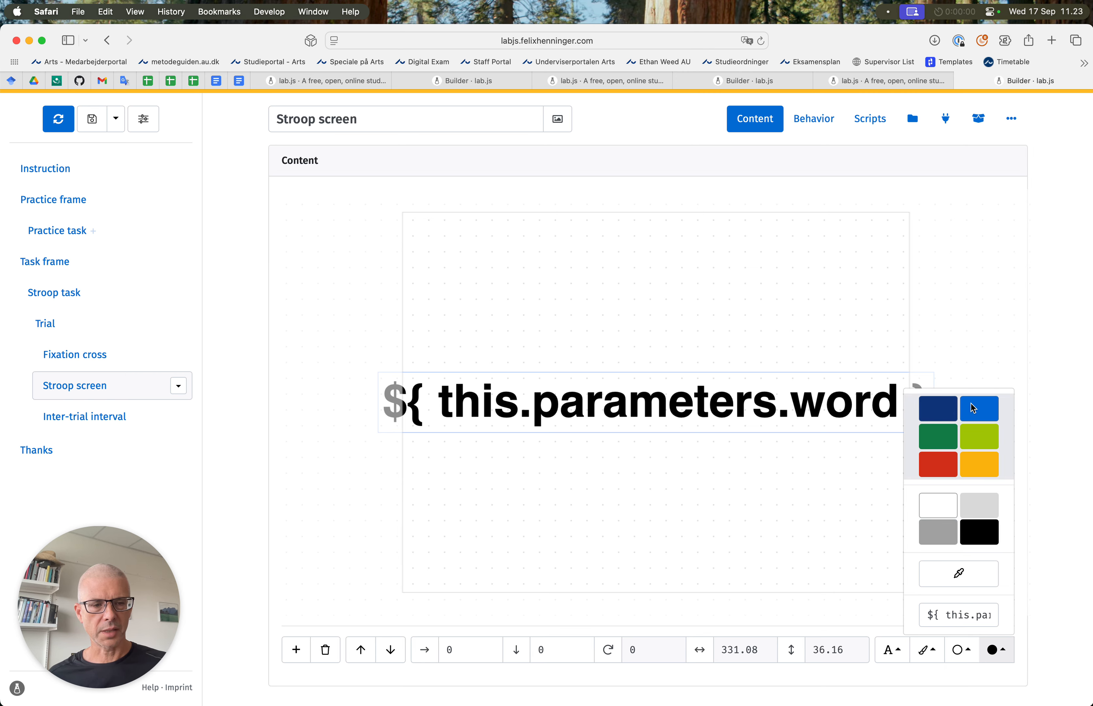
pyautogui.click(946, 620)
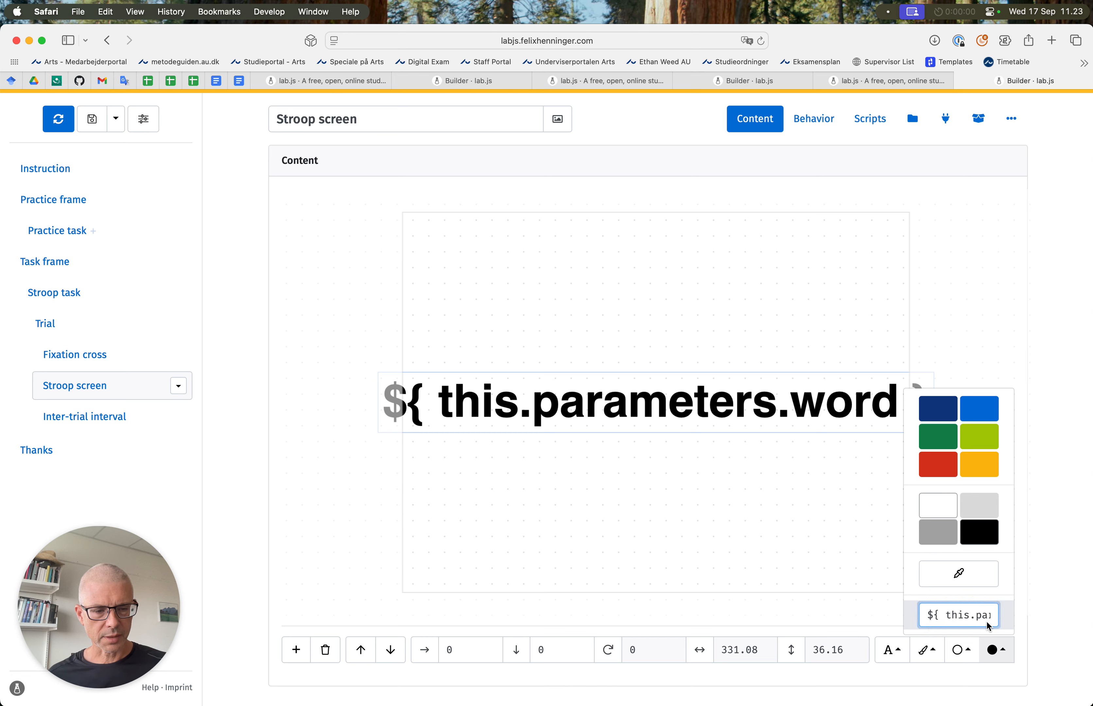
pyautogui.press('Right')
pyautogui.press('Right')
pyautogui.press('Right')
pyautogui.press('Right')
pyautogui.press('Right')
pyautogui.press('Right')
pyautogui.press('Right')
pyautogui.press('Right')
pyautogui.press('Right')
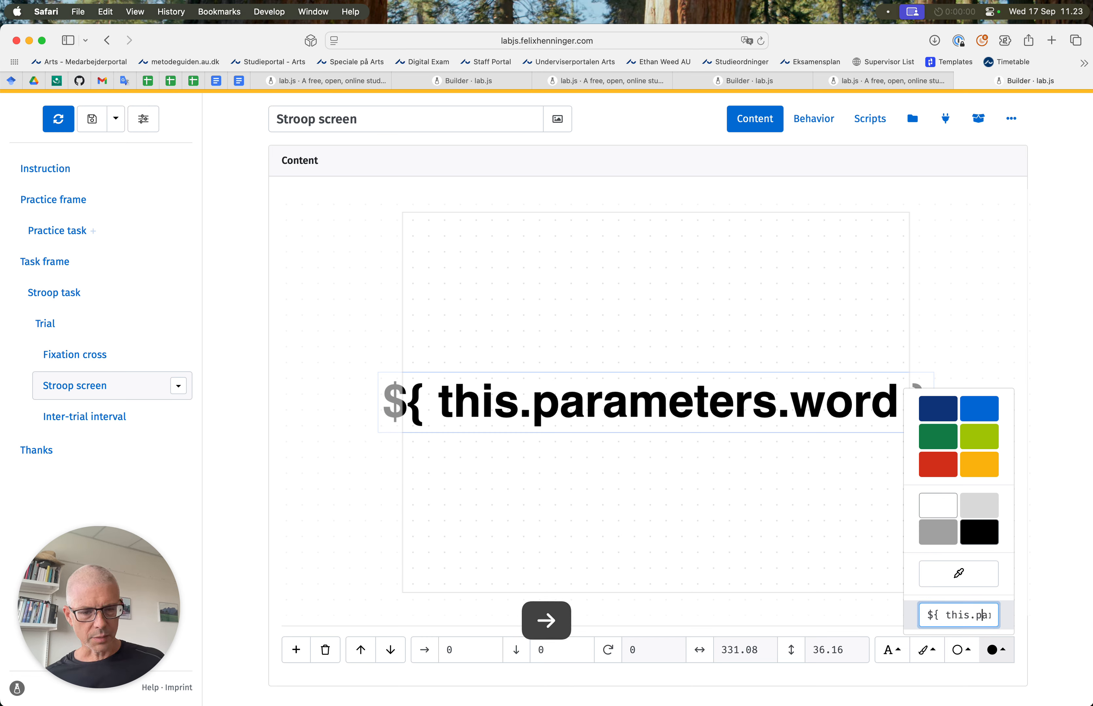
pyautogui.press('Right')
pyautogui.press('Right')
pyautogui.press('Right')
pyautogui.press('Right')
pyautogui.press('Right')
pyautogui.press('Right')
pyautogui.press('Right')
pyautogui.press('Right')
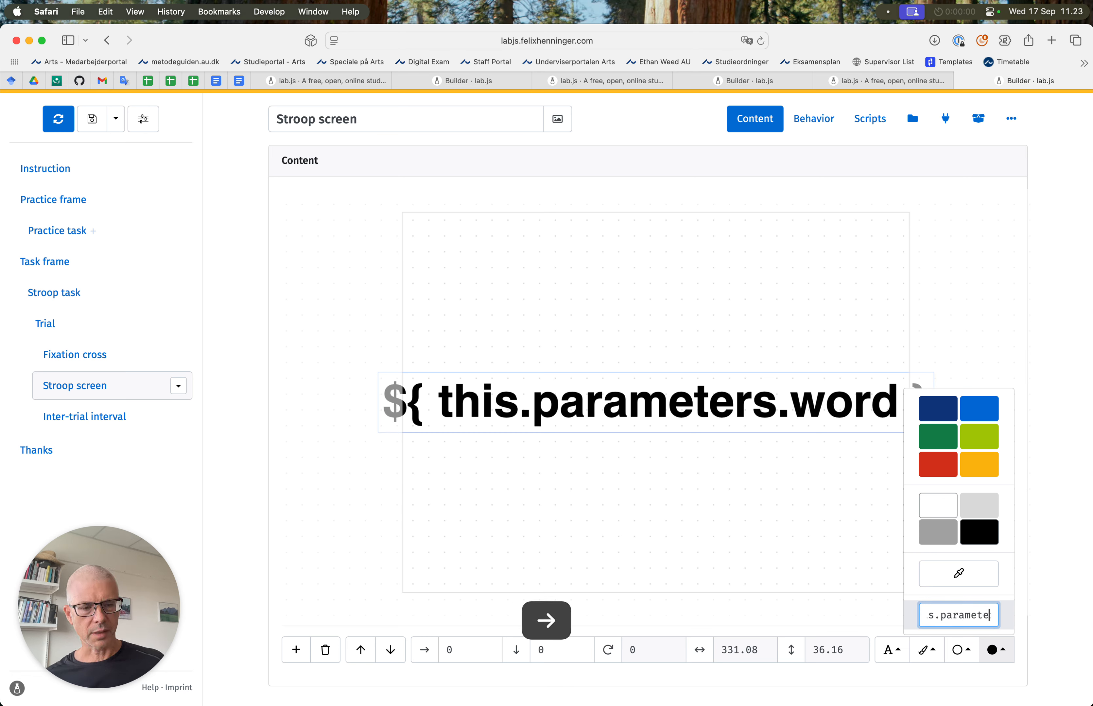
pyautogui.press('Right')
pyautogui.press('Right')
pyautogui.press('Right')
pyautogui.press('Right')
pyautogui.press('Right')
pyautogui.press('Right')
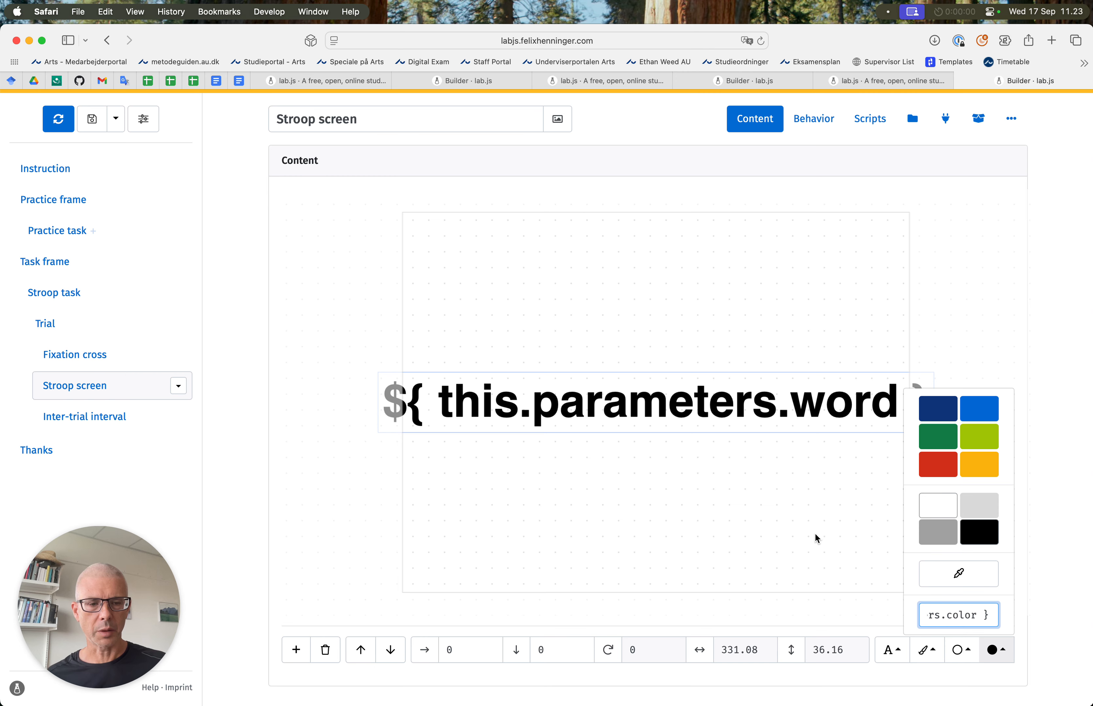
# Return to the Stroop task loop and highlight the word orange in the row whose color is red.
pyautogui.click(55, 294)
pyautogui.scroll(-5, 579, 389)
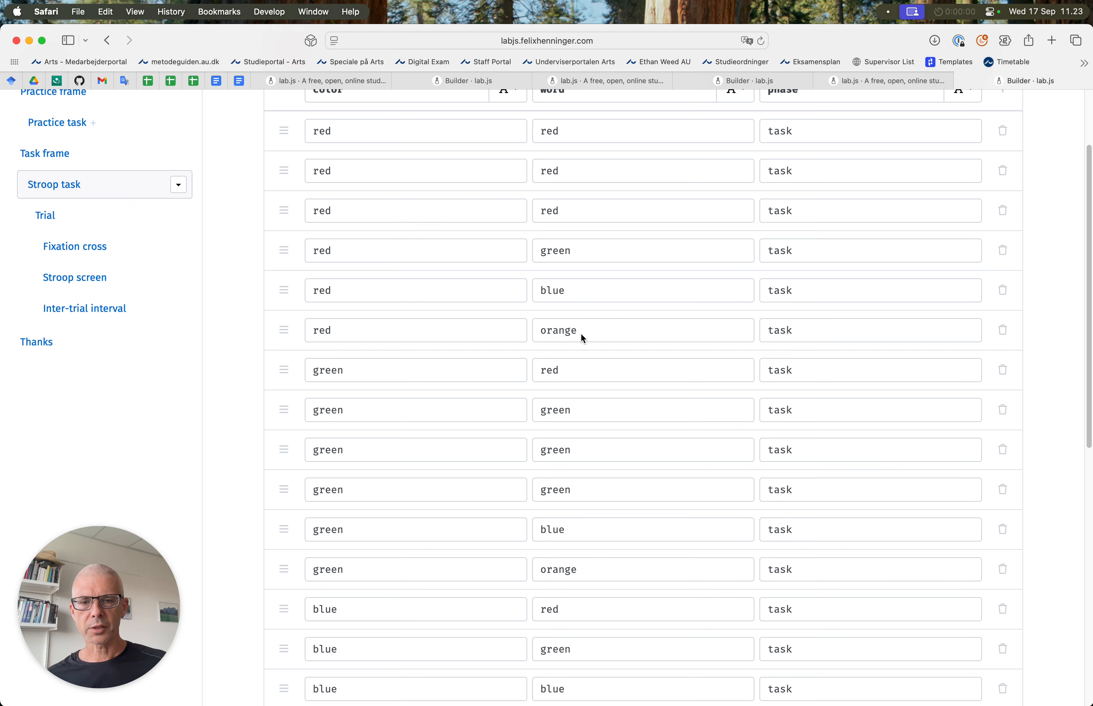
pyautogui.moveTo(592, 331); pyautogui.dragTo(540, 331)
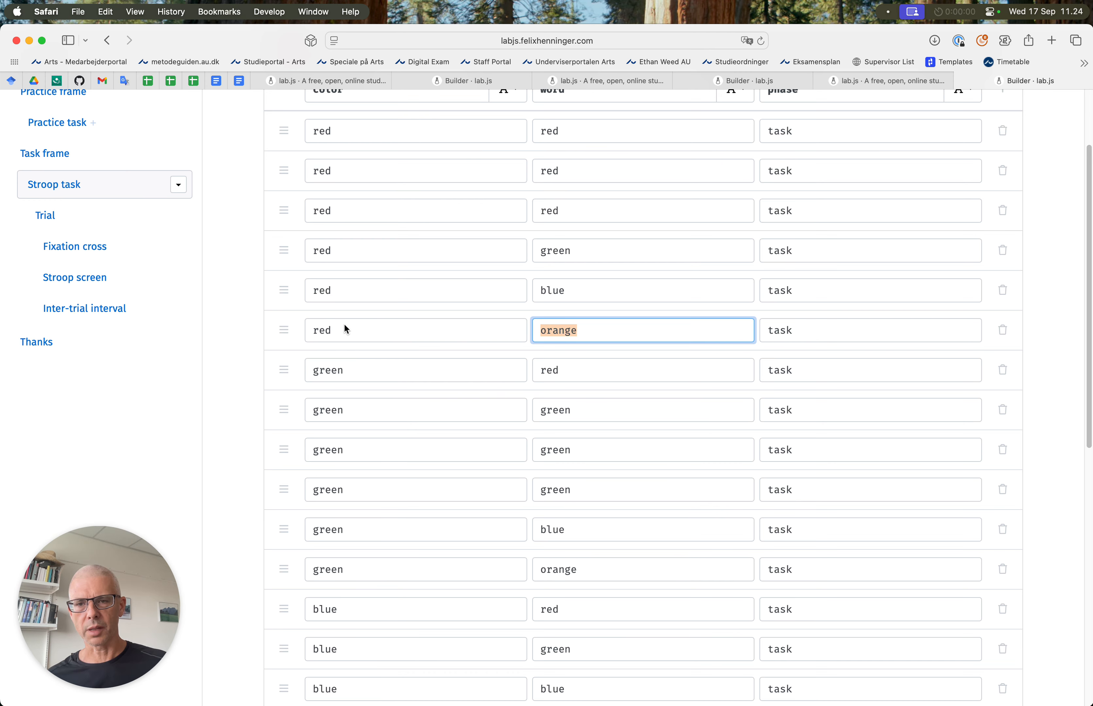
pyautogui.scroll(4, 336, 240)
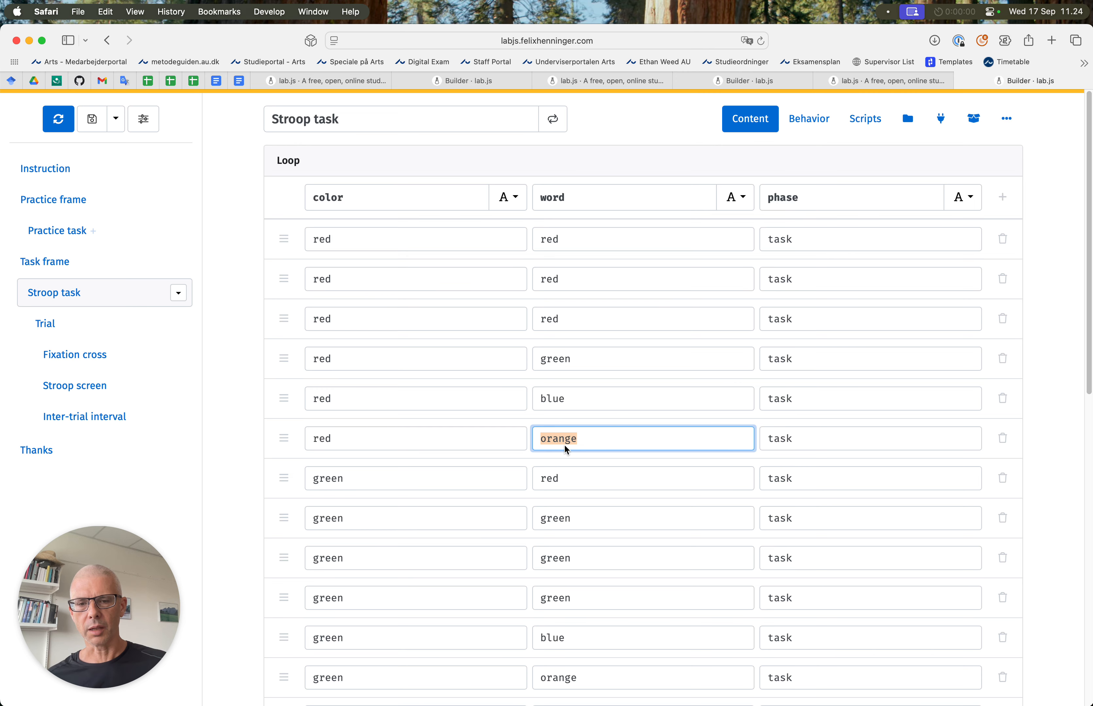
# Highlight the color value red in the Stroop task loop row whose word is orange.
pyautogui.click(342, 442)
pyautogui.moveTo(342, 443); pyautogui.dragTo(304, 441)
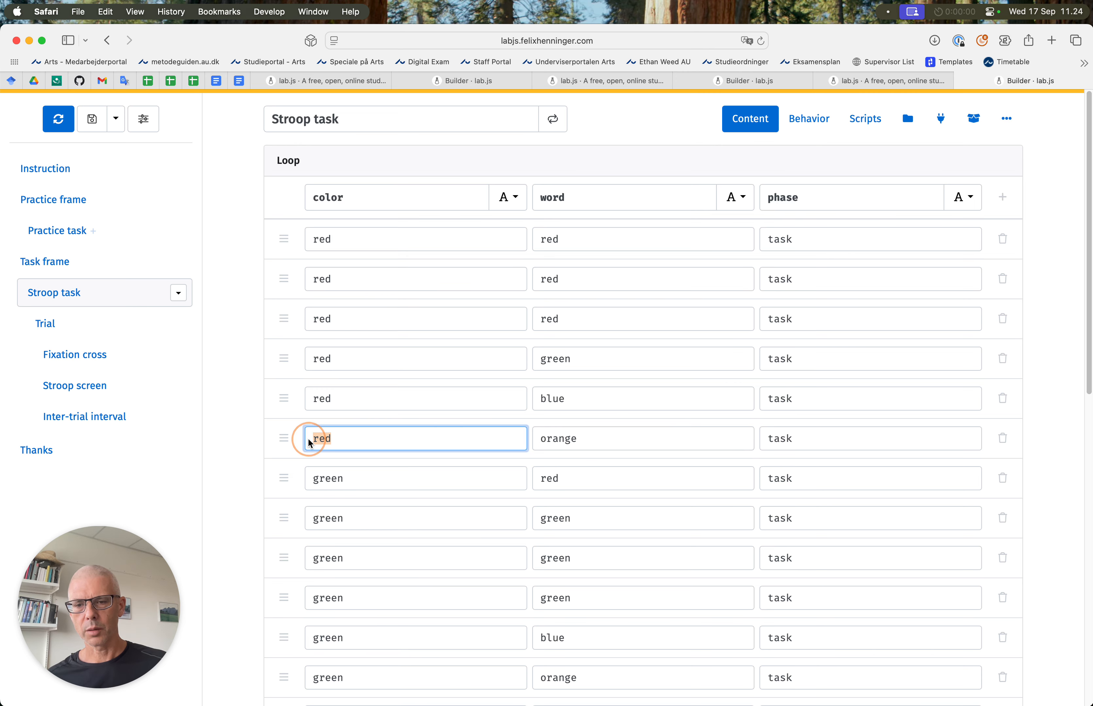
pyautogui.click(388, 440)
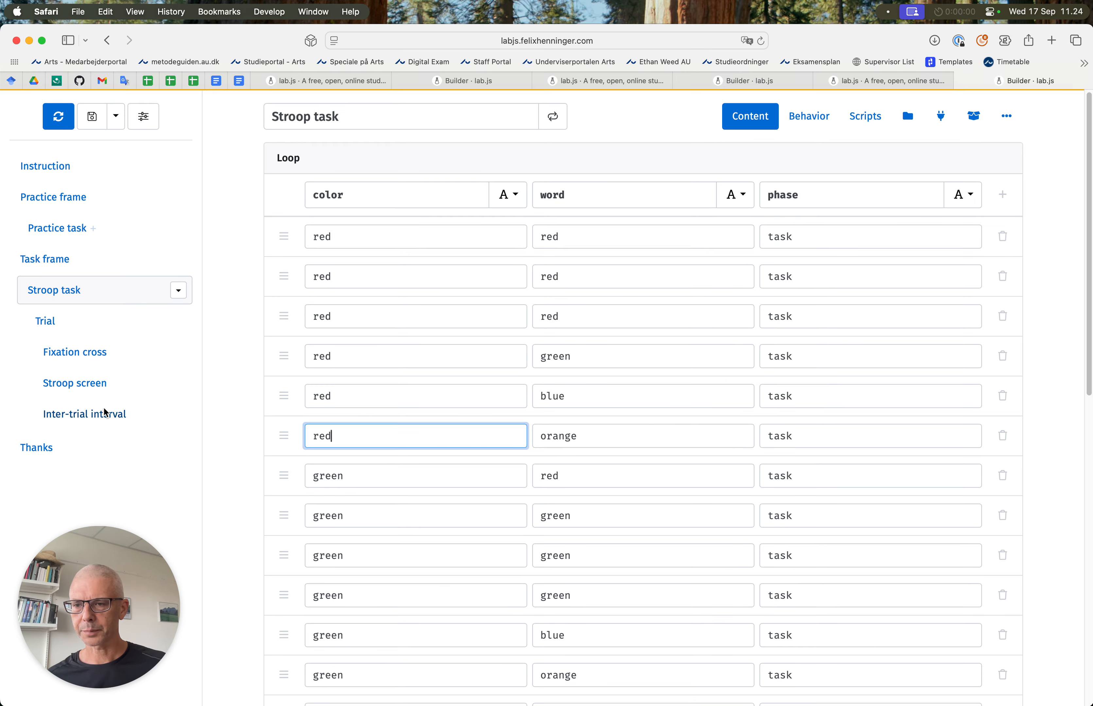
# Examine the timeline, timeout and response settings in the Stroop screen's behavior.
pyautogui.click(85, 385)
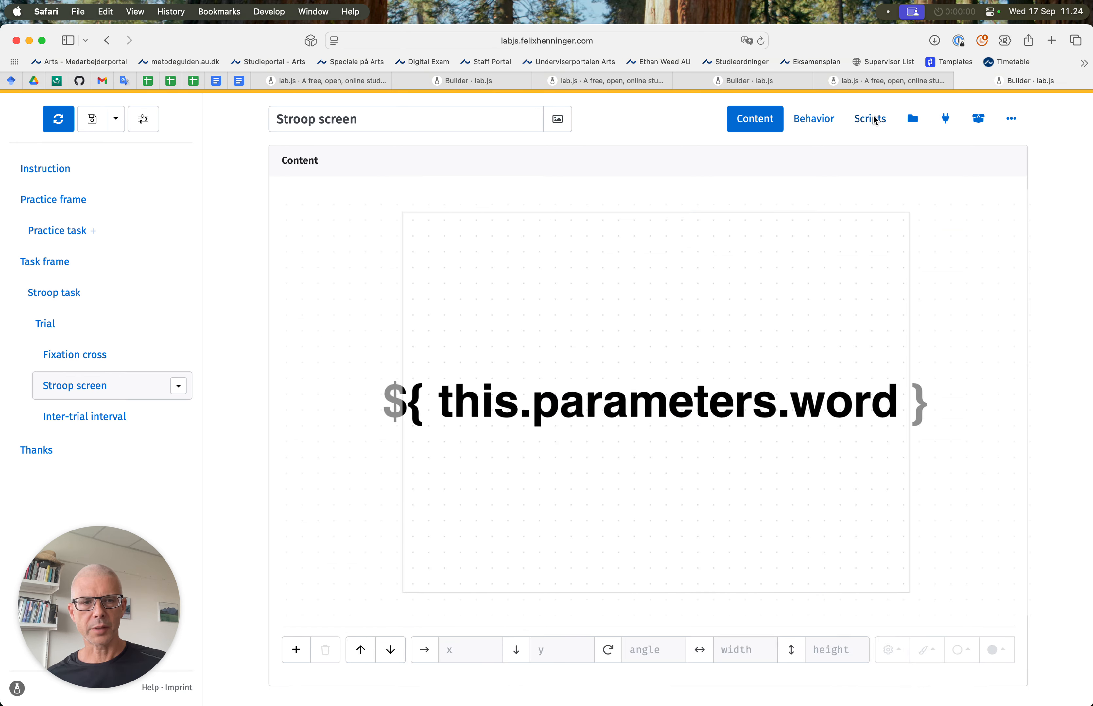
pyautogui.click(814, 119)
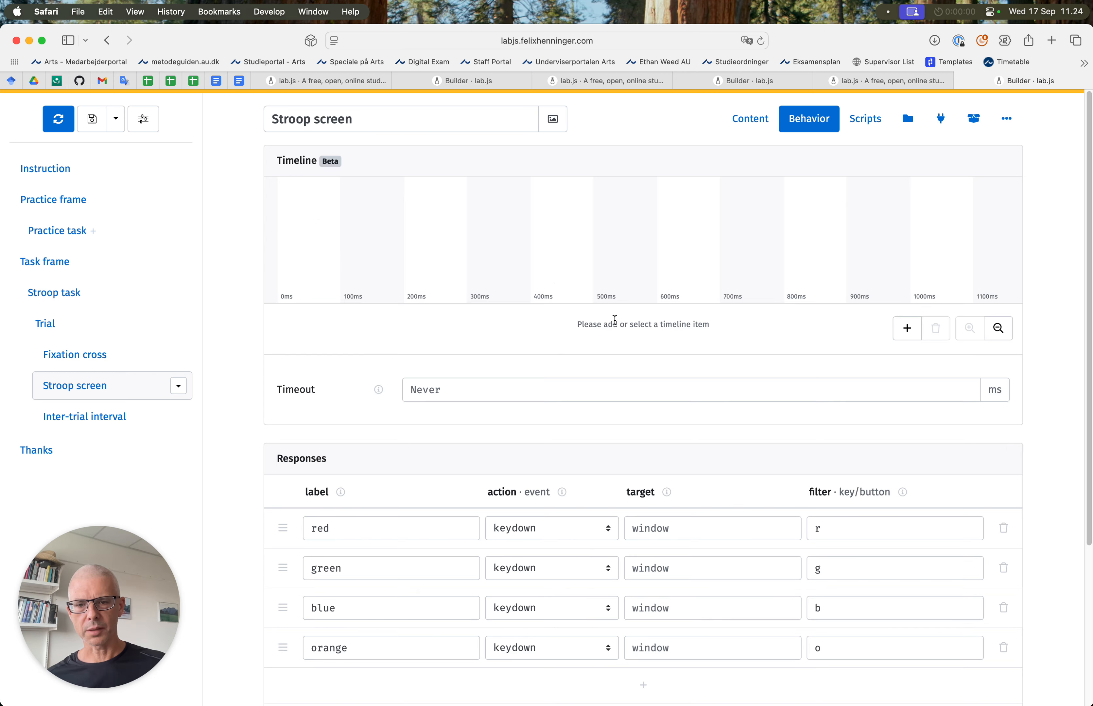
pyautogui.scroll(-1, 616, 391)
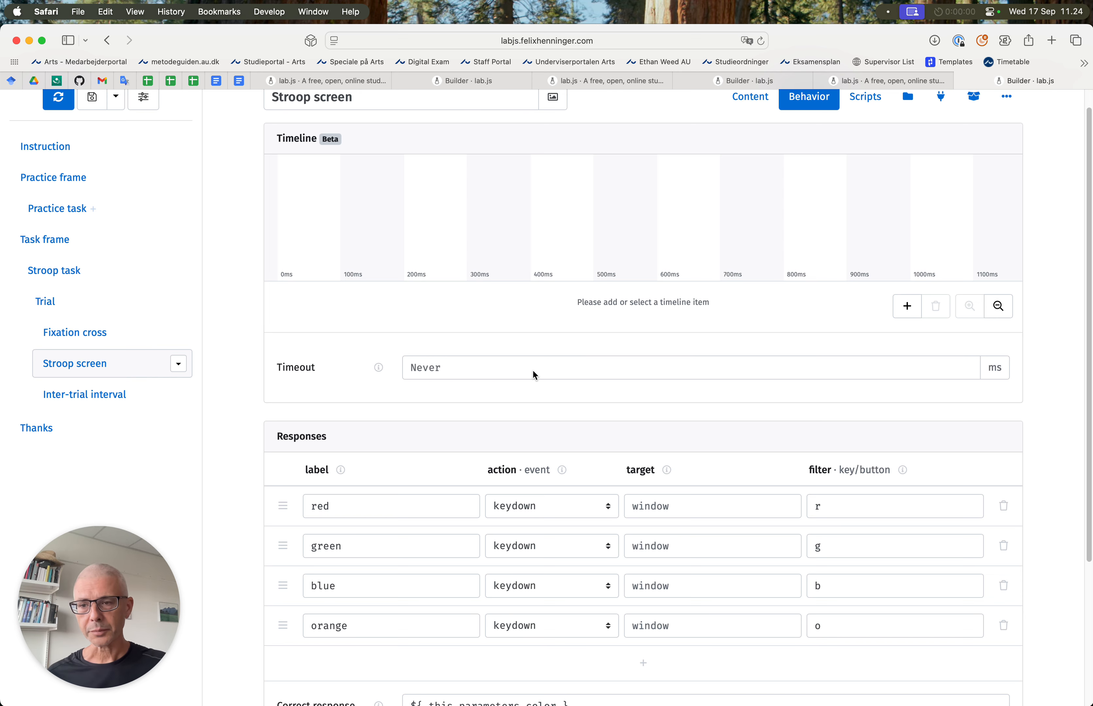
# Inspect the Fixation cross behavior settings and highlight its timeout value.
pyautogui.moveTo(76, 355)
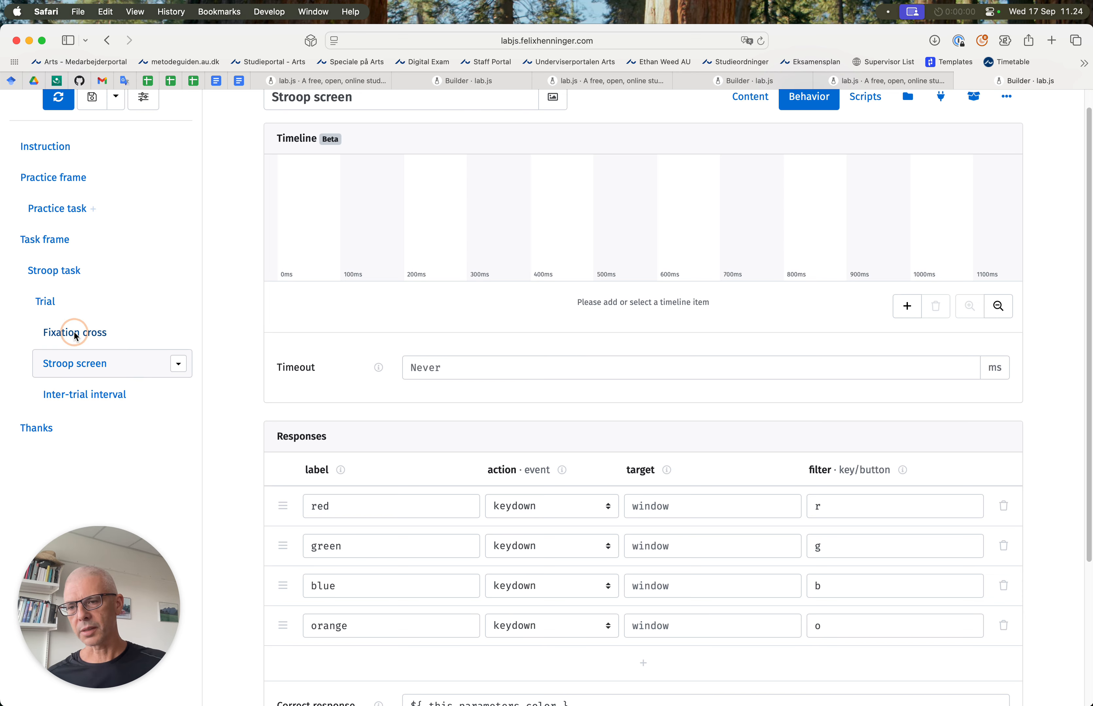
pyautogui.click(73, 332)
pyautogui.click(813, 118)
pyautogui.scroll(-1, 656, 368)
pyautogui.moveTo(439, 388); pyautogui.dragTo(414, 388)
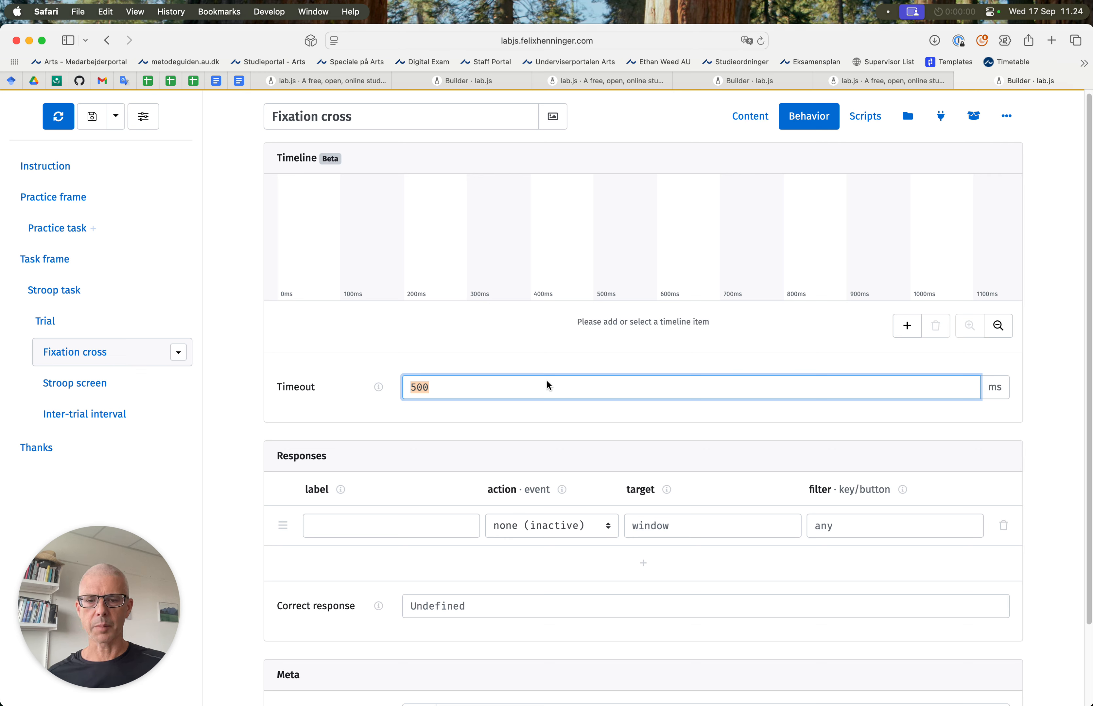
# Return to the Stroop screen's behavior and check the key filters of the red, green, blue and orange responses.
pyautogui.click(58, 387)
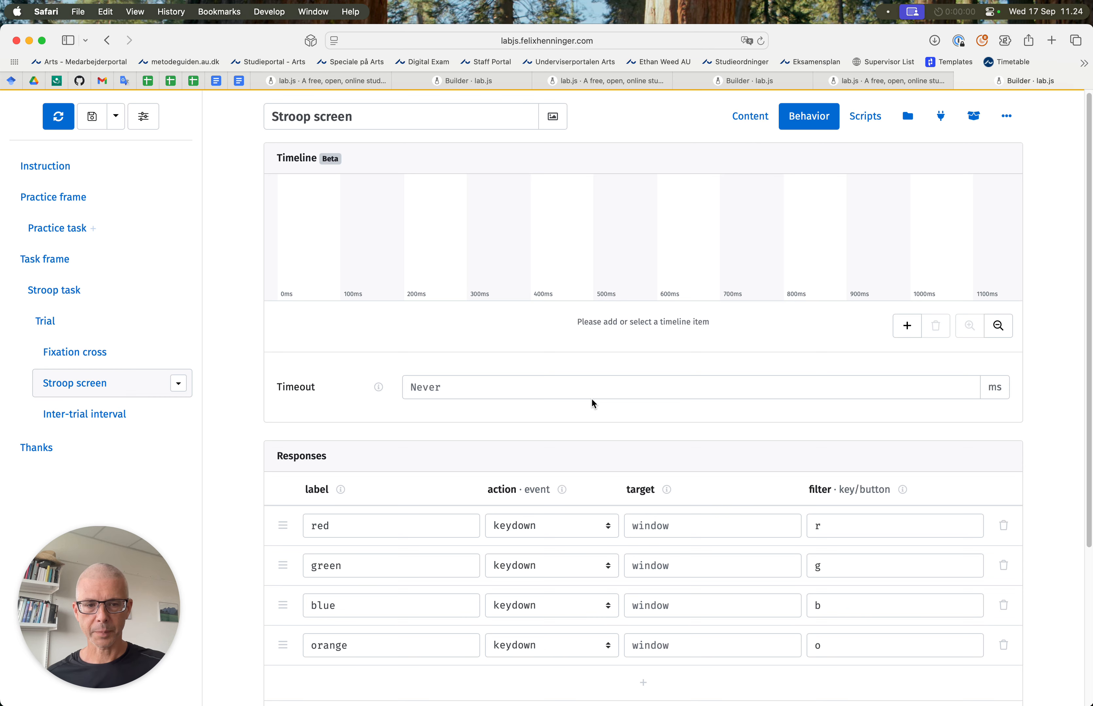
pyautogui.scroll(-5, 591, 398)
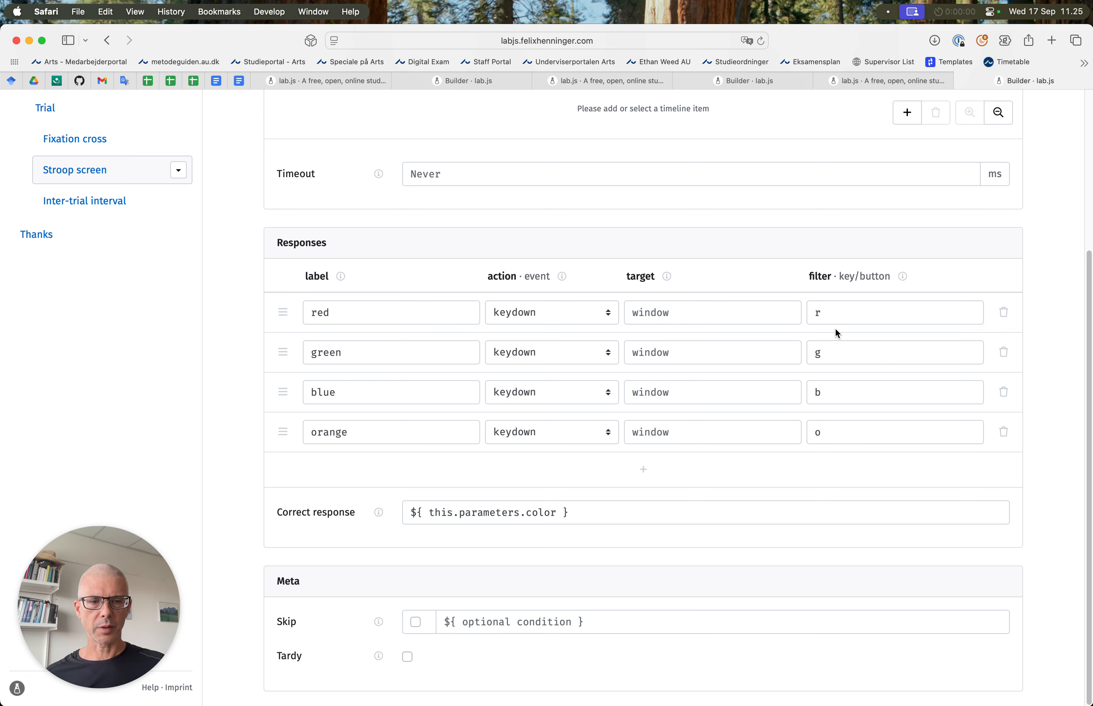
pyautogui.click(831, 316)
pyautogui.click(833, 353)
pyautogui.click(832, 398)
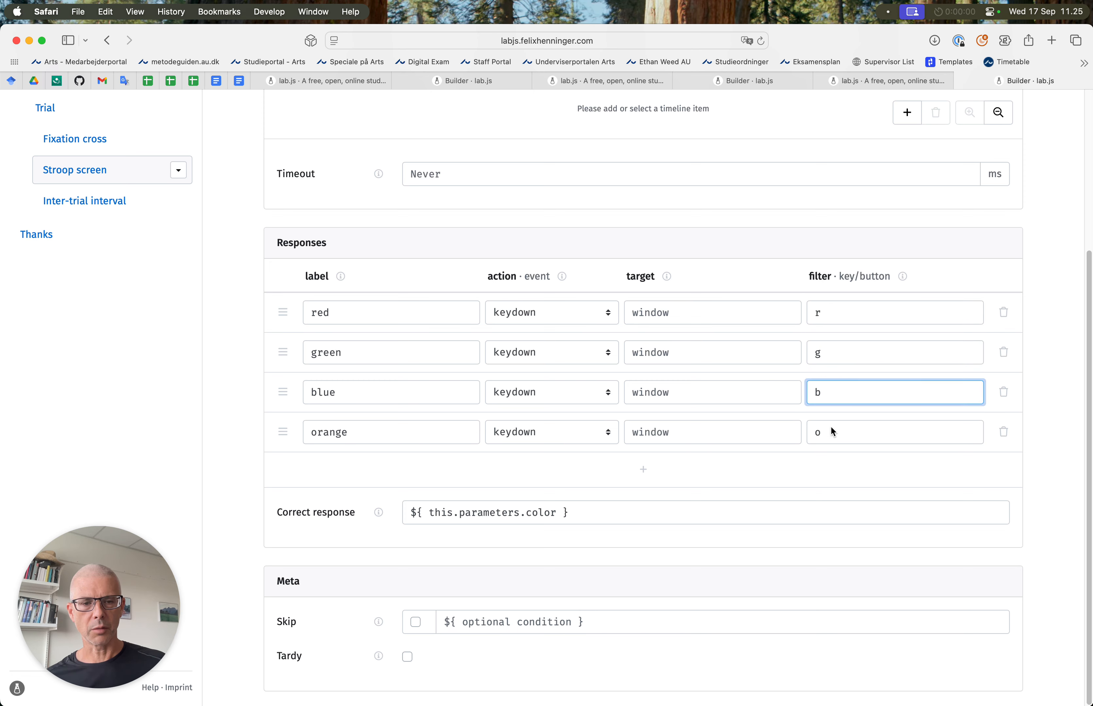
pyautogui.click(832, 434)
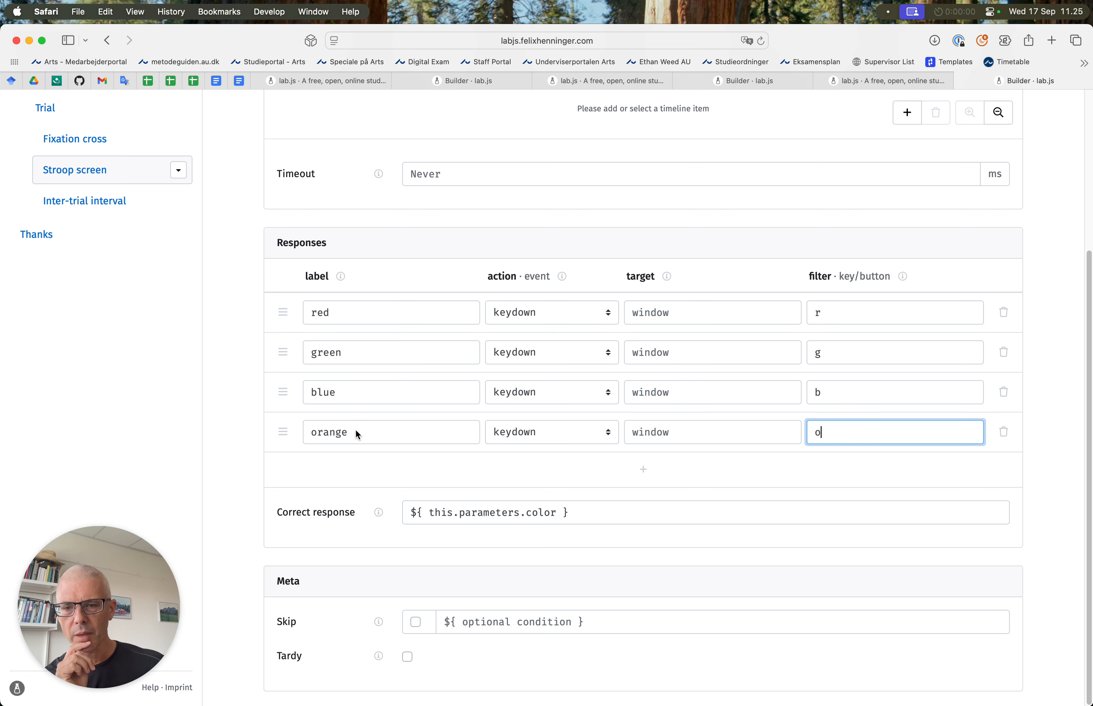
# Highlight the orange and green response labels of the Stroop screen to match them with their key filters.
pyautogui.moveTo(358, 433); pyautogui.dragTo(298, 434)
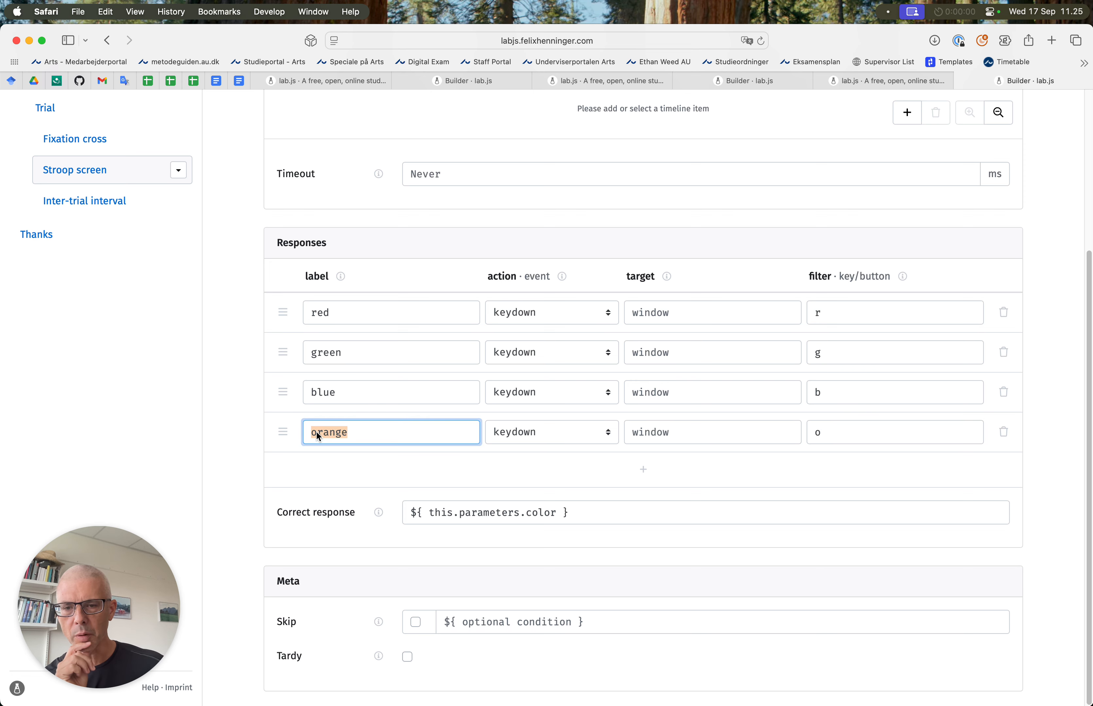
pyautogui.click(848, 355)
pyautogui.click(373, 351)
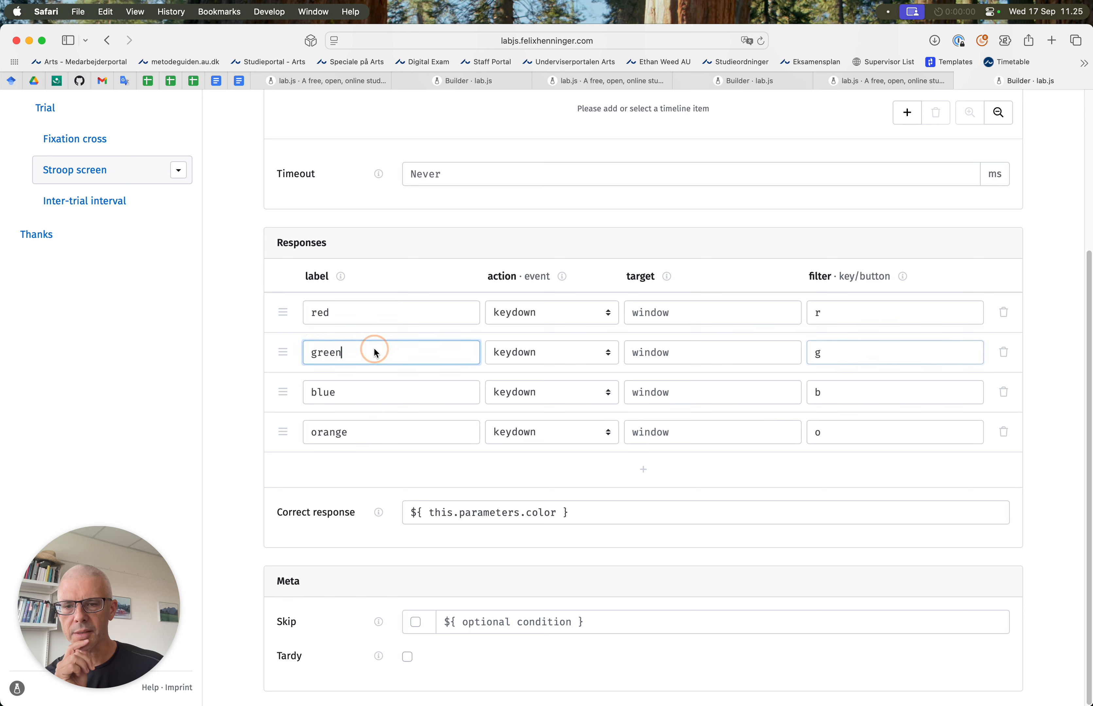
pyautogui.moveTo(305, 353); pyautogui.dragTo(339, 353)
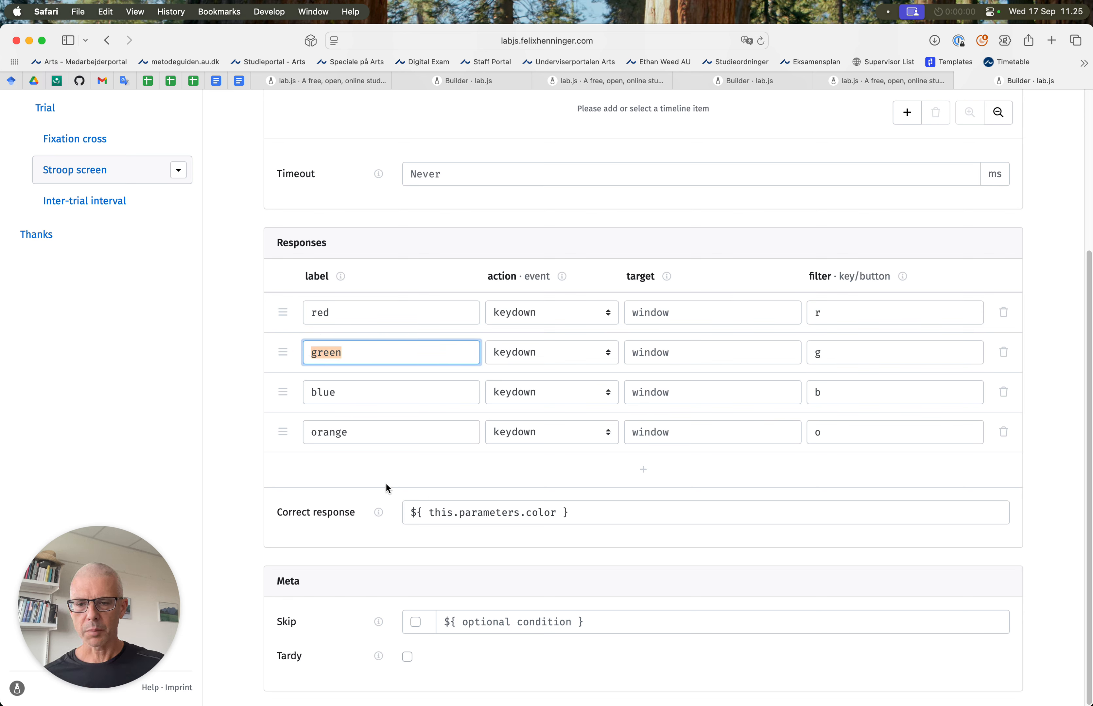
pyautogui.click(231, 525)
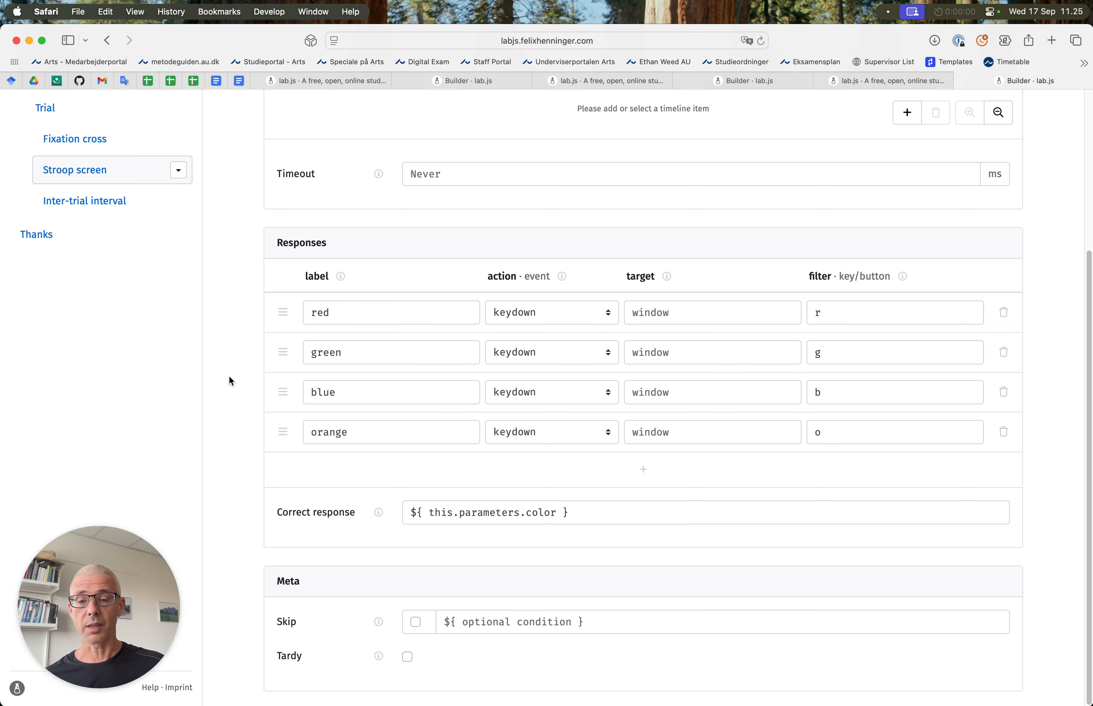
# Compare the Stroop screen's correct response expression with the color column of the Stroop task loop.
pyautogui.scroll(5, 158, 386)
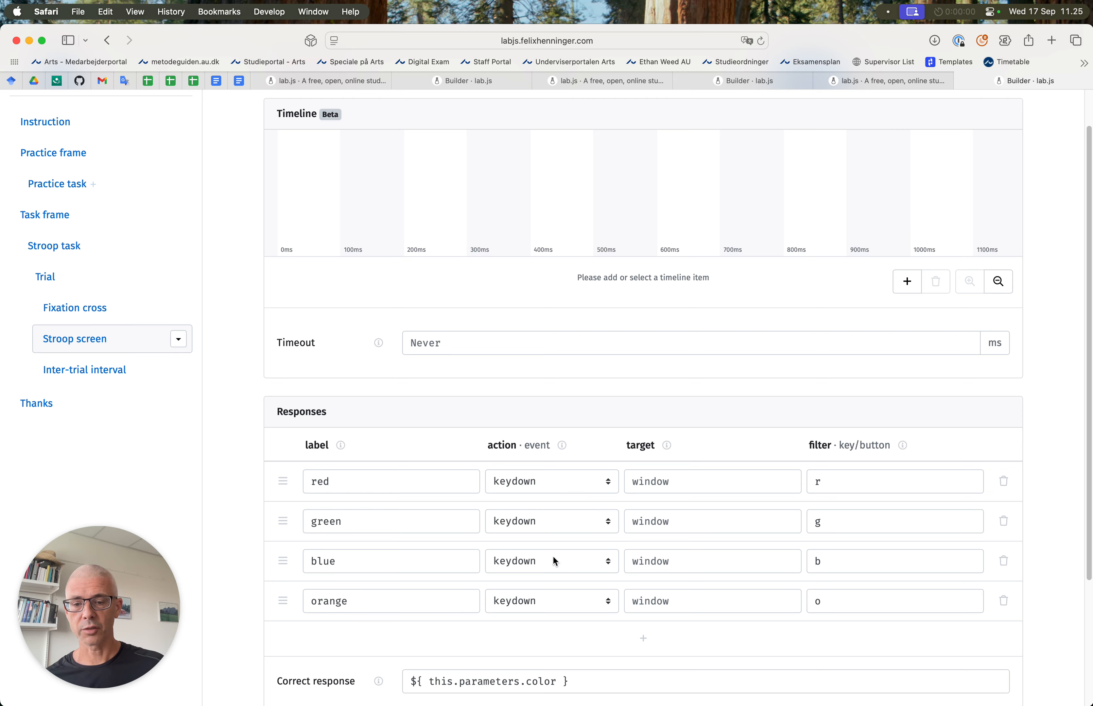
pyautogui.scroll(-5, 537, 563)
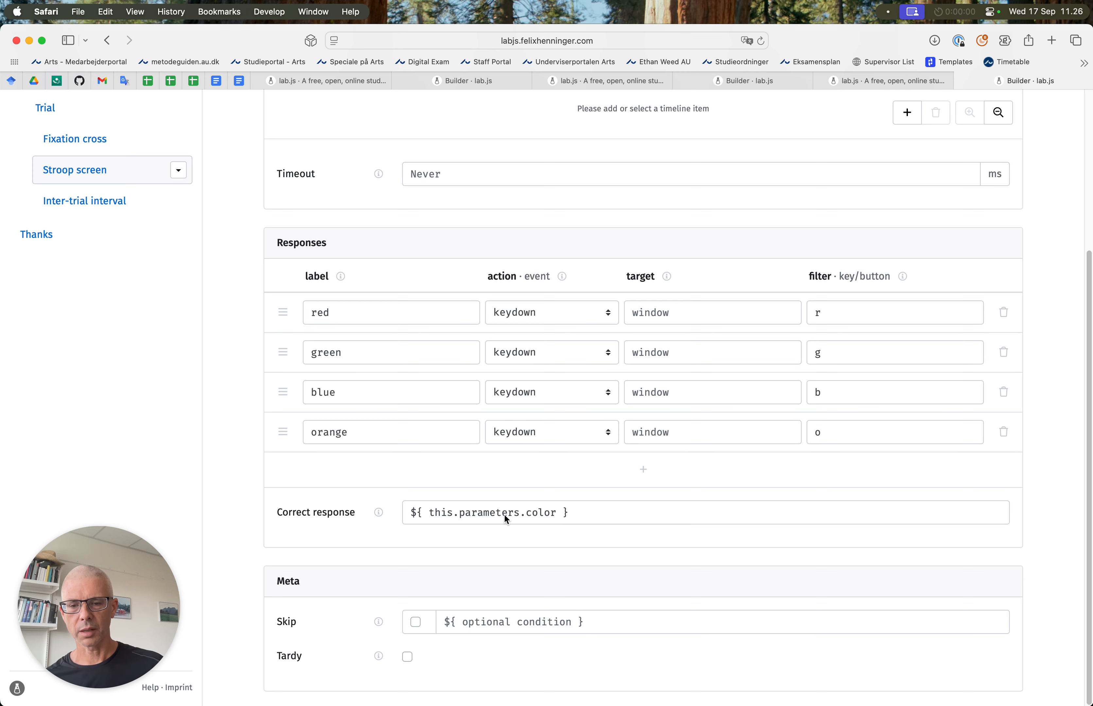
pyautogui.scroll(3, 78, 236)
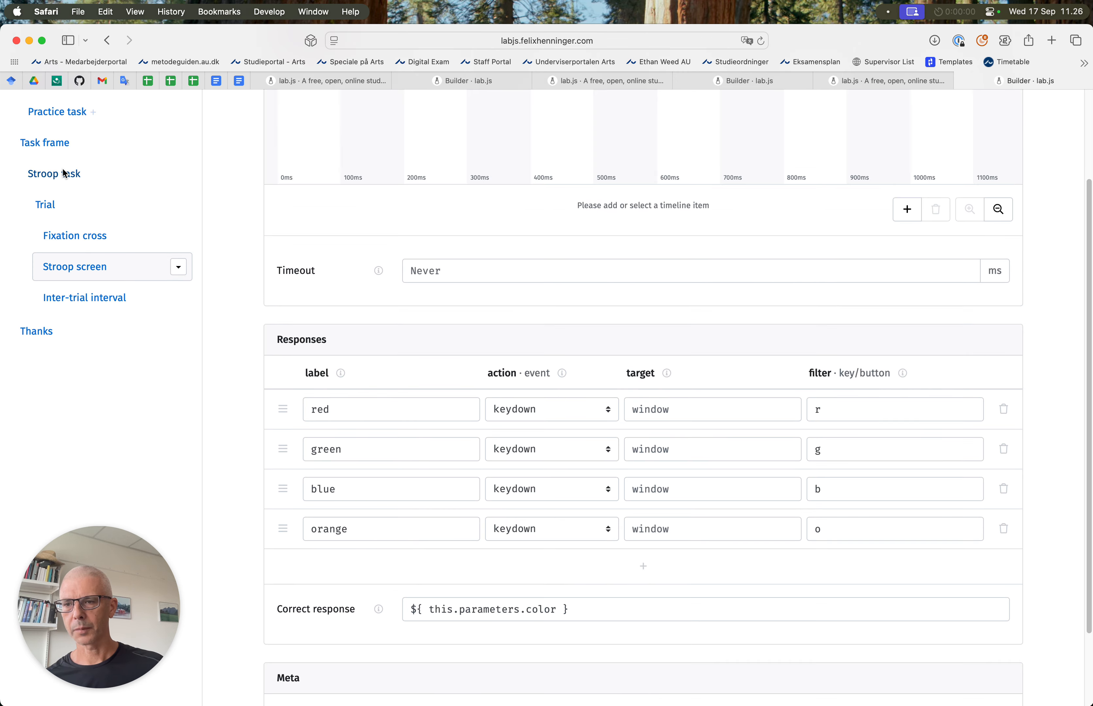
pyautogui.click(69, 186)
pyautogui.scroll(3, 476, 438)
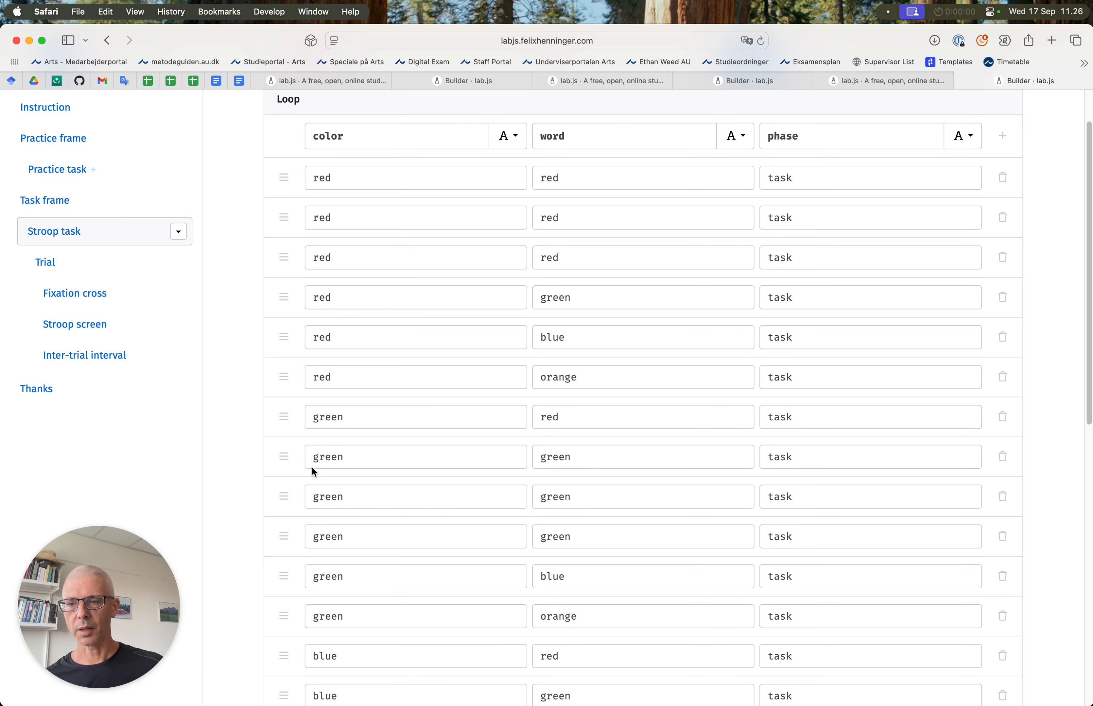
pyautogui.scroll(3, 364, 470)
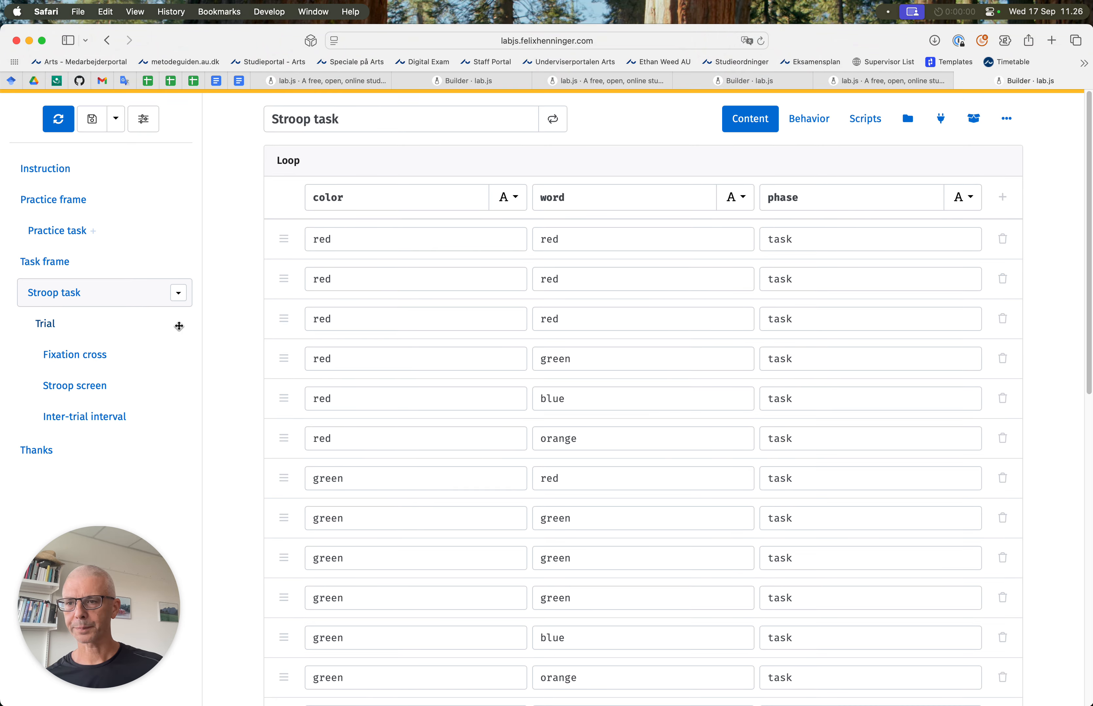
pyautogui.scroll(-2, 370, 439)
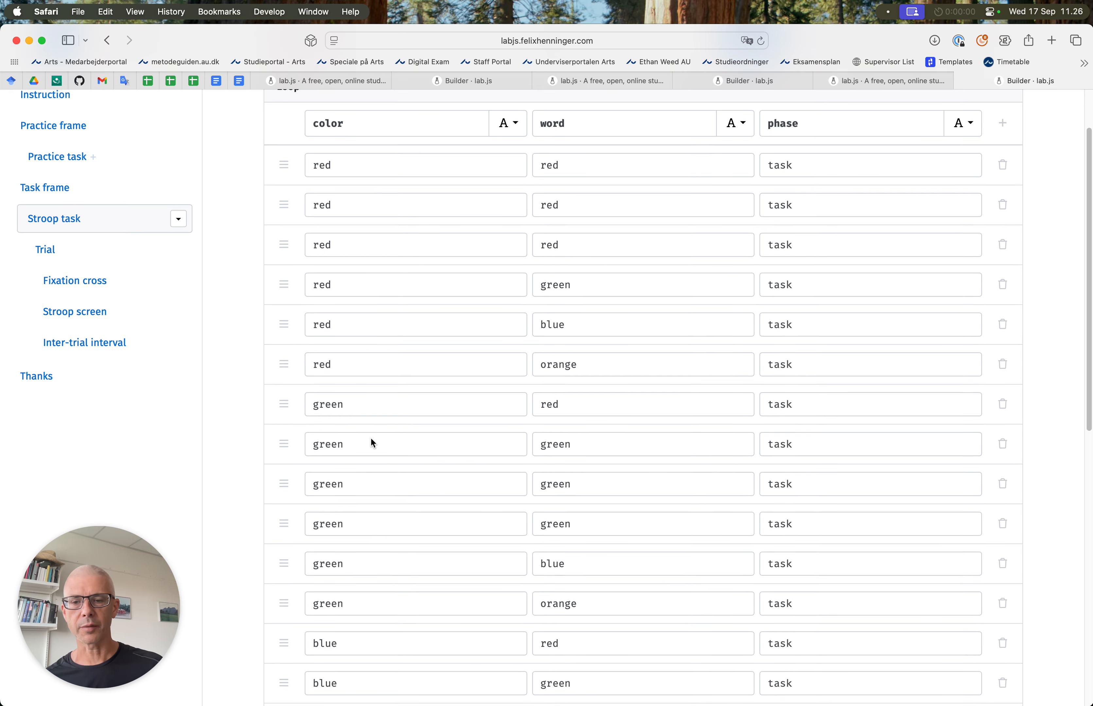
pyautogui.scroll(2, 370, 439)
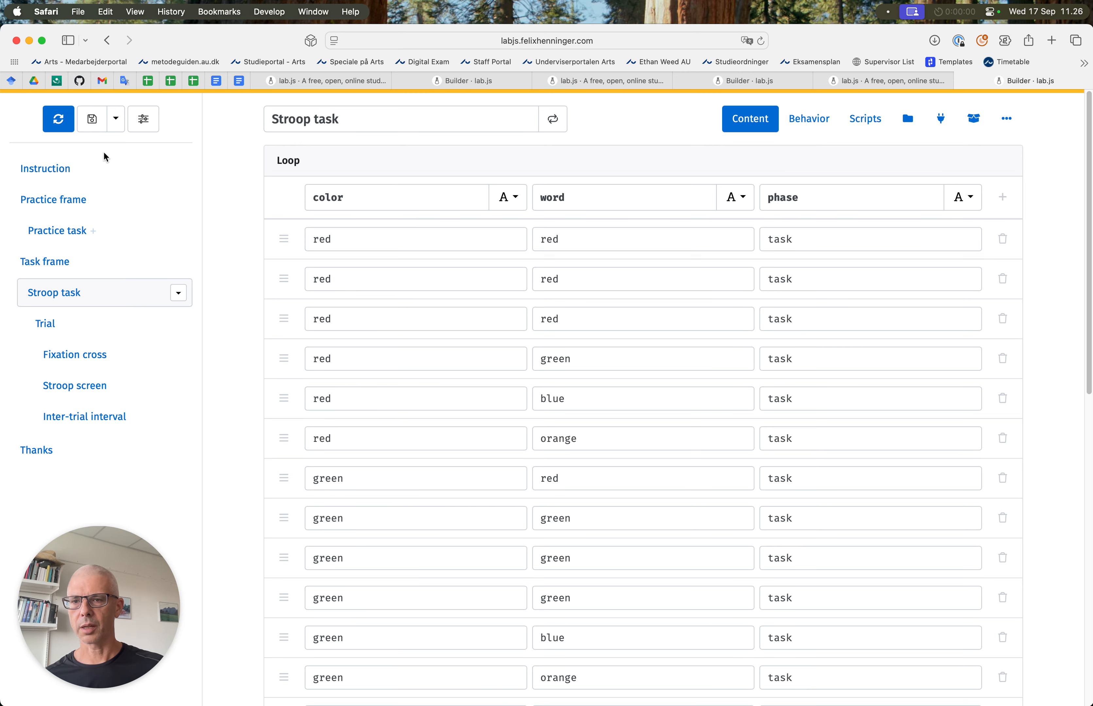
# Launch a preview of the study, start the Stroop task and answer the first practice trial with o.
pyautogui.click(58, 120)
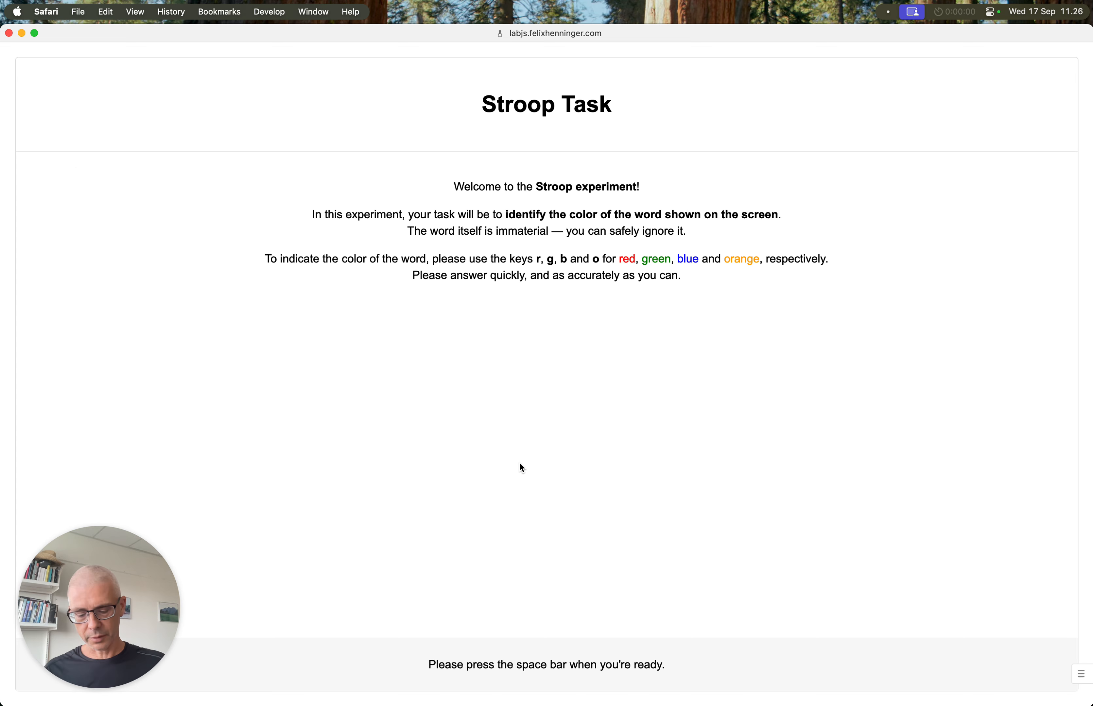
pyautogui.press('space')
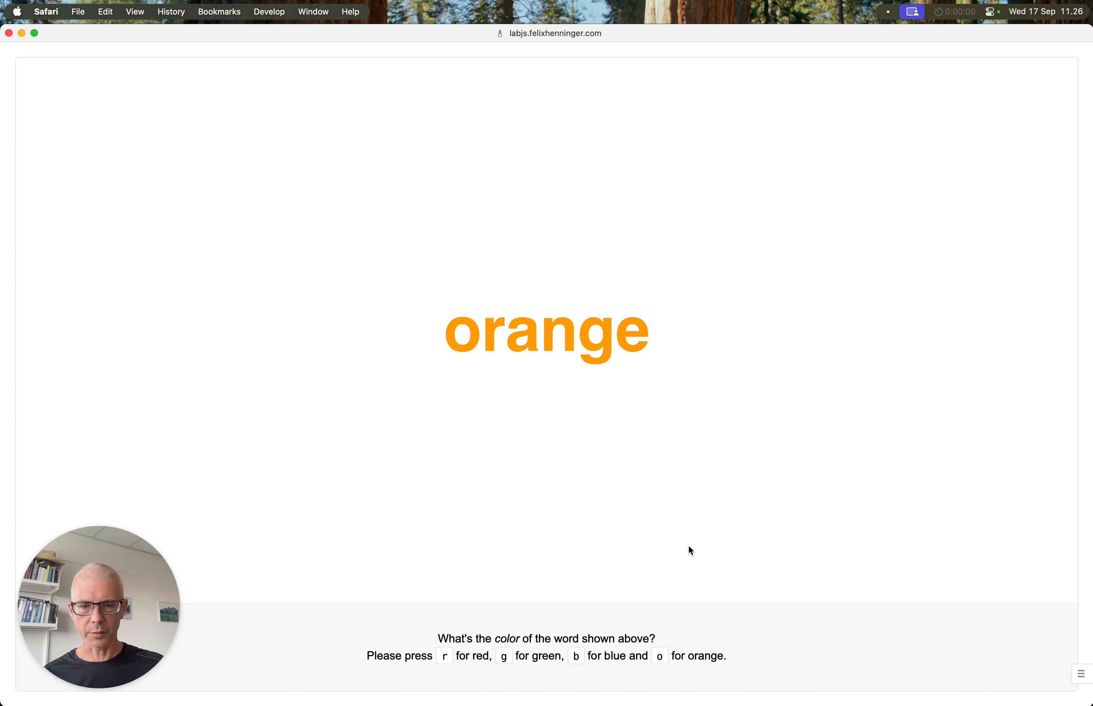
pyautogui.press('o')
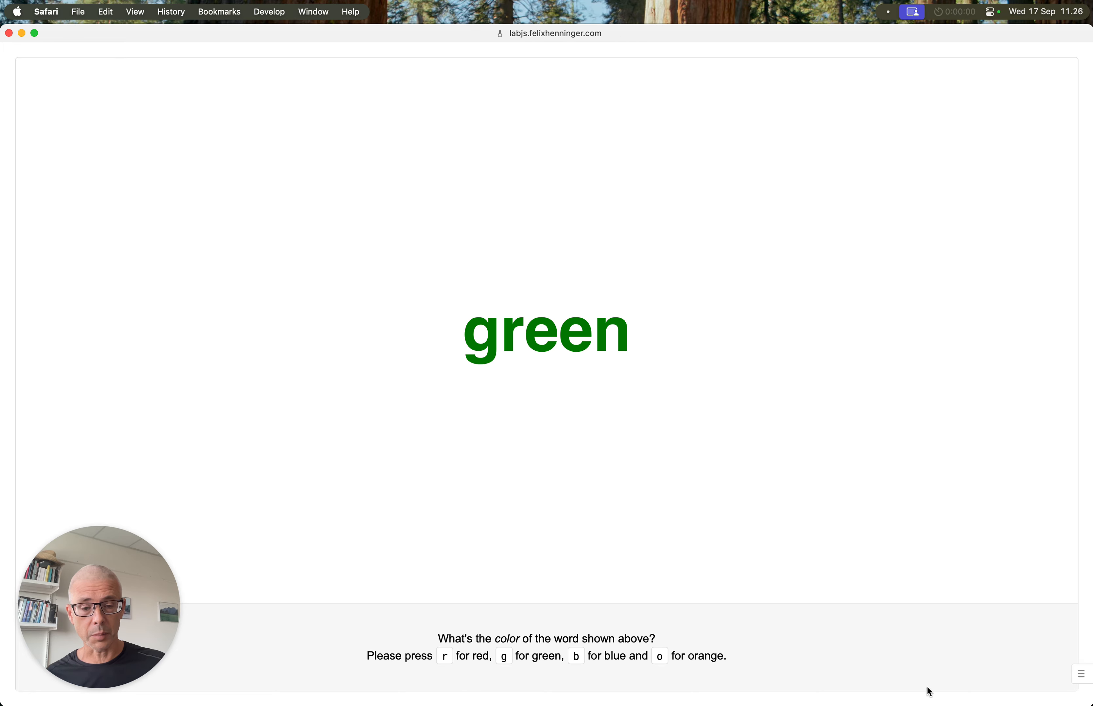
# Open the data preview and examine the recorded columns from sender through word for the answered trial.
pyautogui.click(1080, 675)
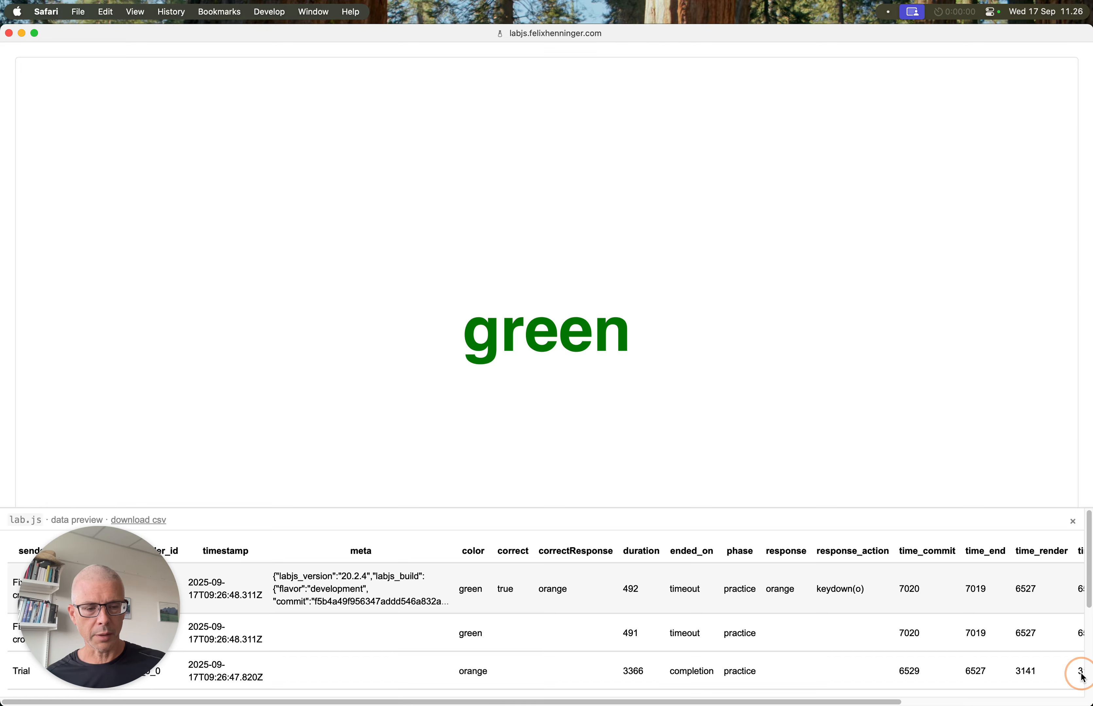
pyautogui.scroll(-3, 483, 618)
pyautogui.scroll(3, 483, 615)
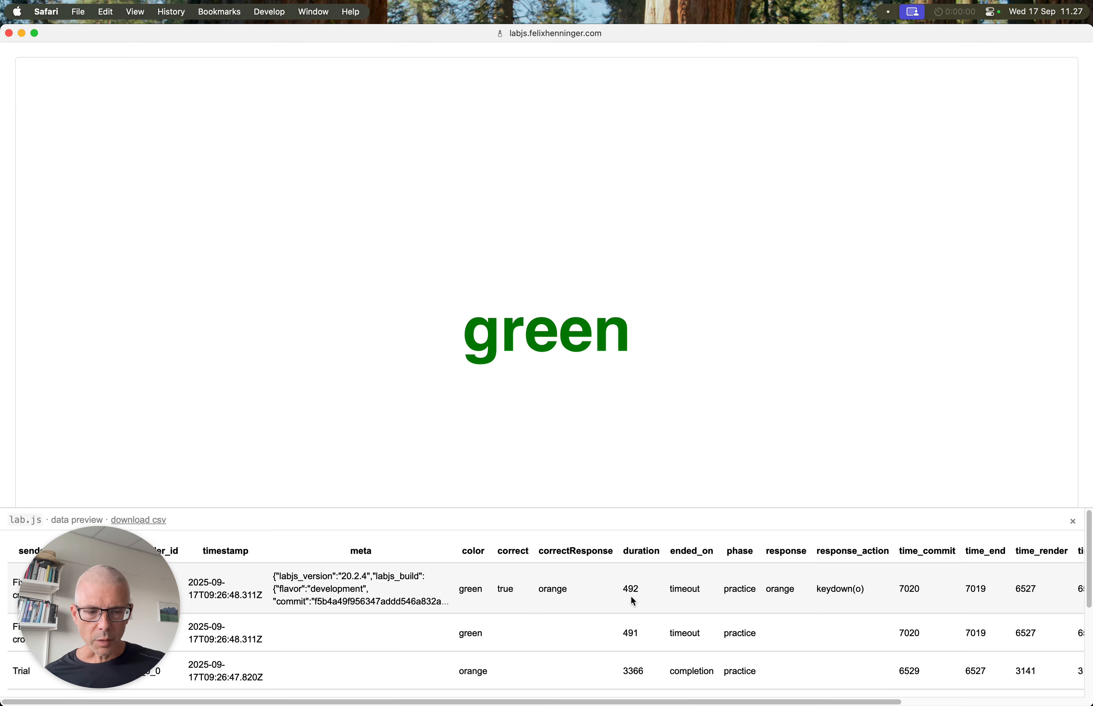
pyautogui.hscroll(10, 630, 595)
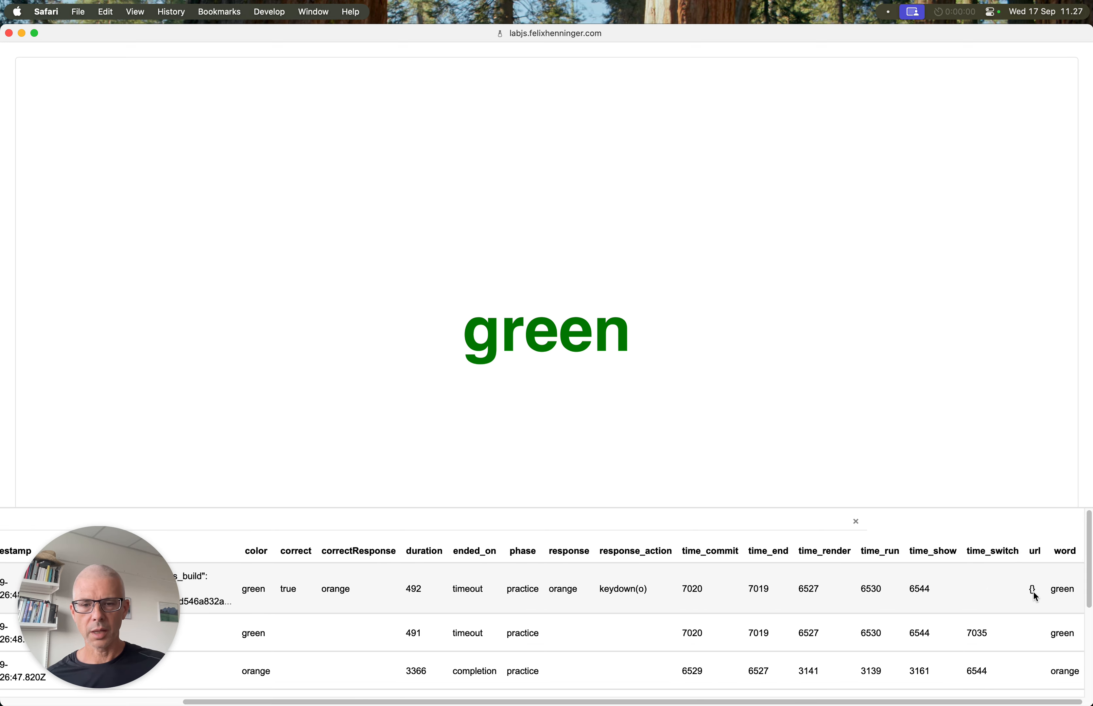
pyautogui.hscroll(-10, 1035, 597)
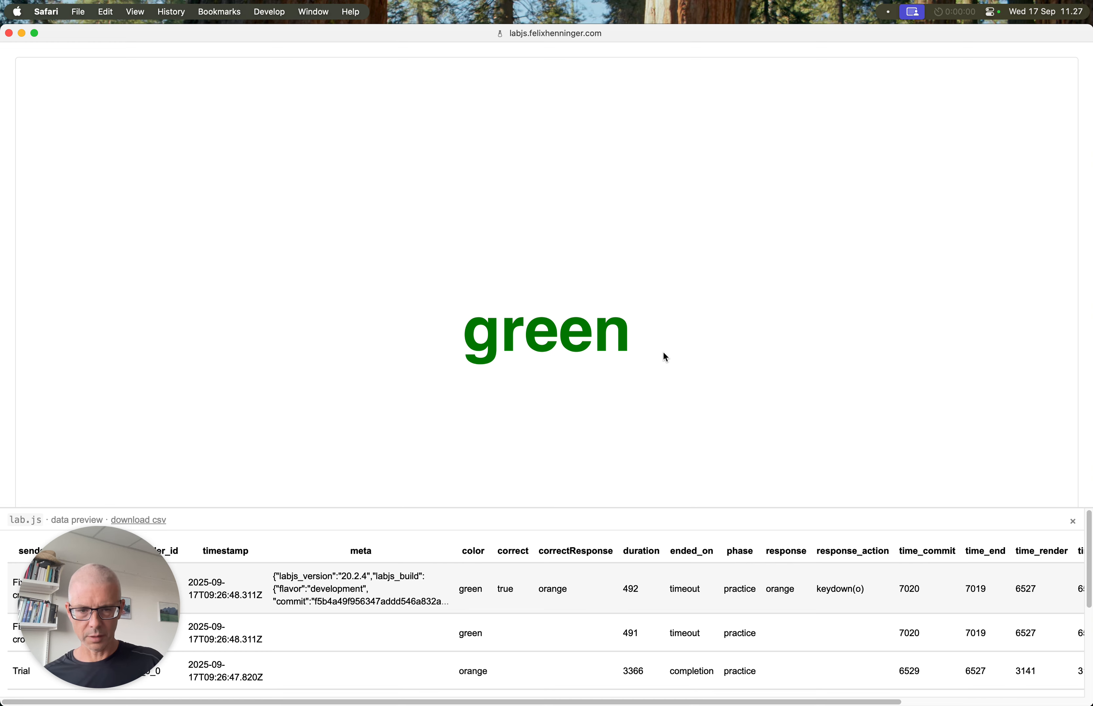
# Answer the remaining practice trials and the first task trial with the red response r.
pyautogui.press('r')
pyautogui.press('r')
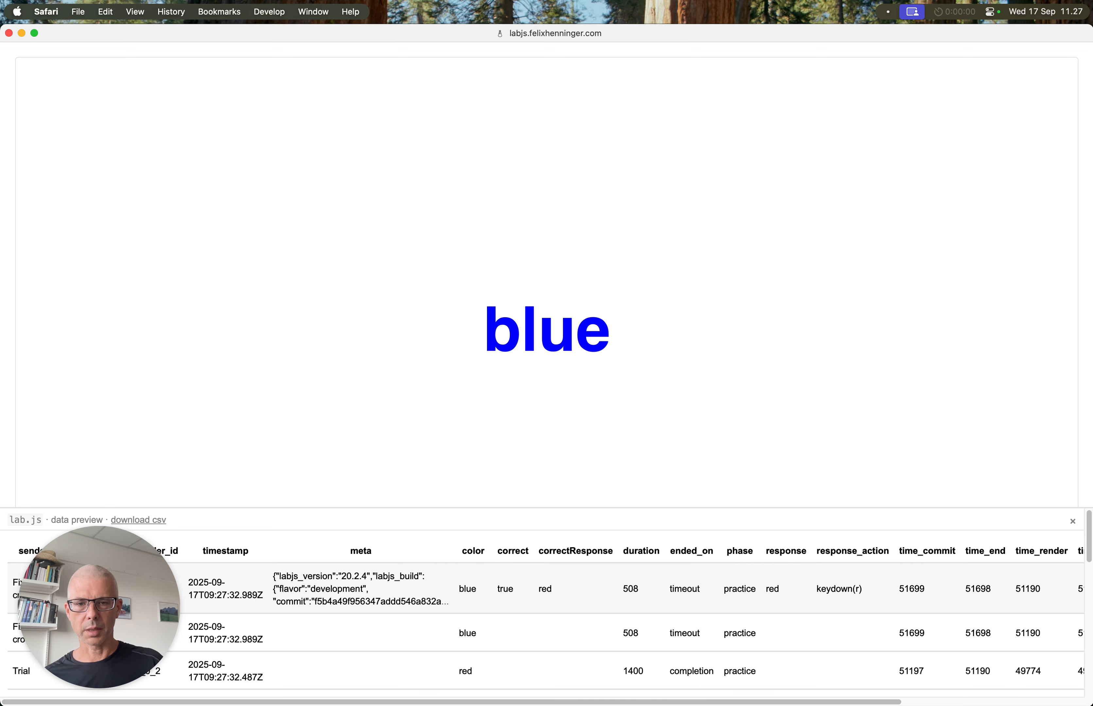
pyautogui.press('r')
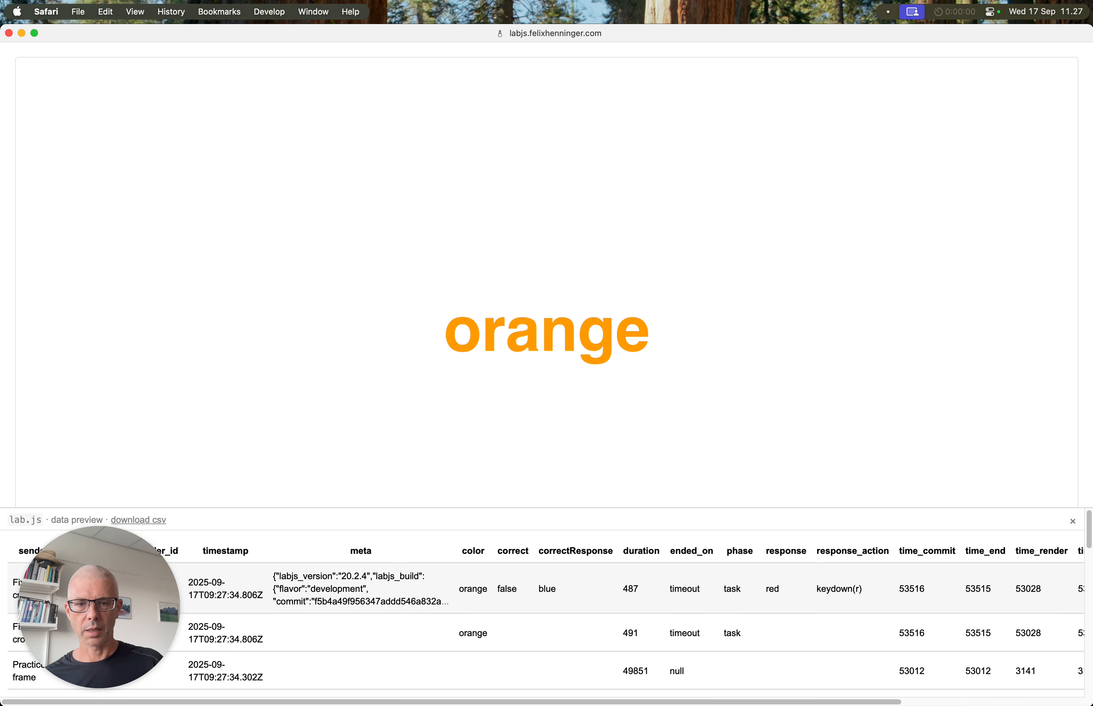
pyautogui.press('r')
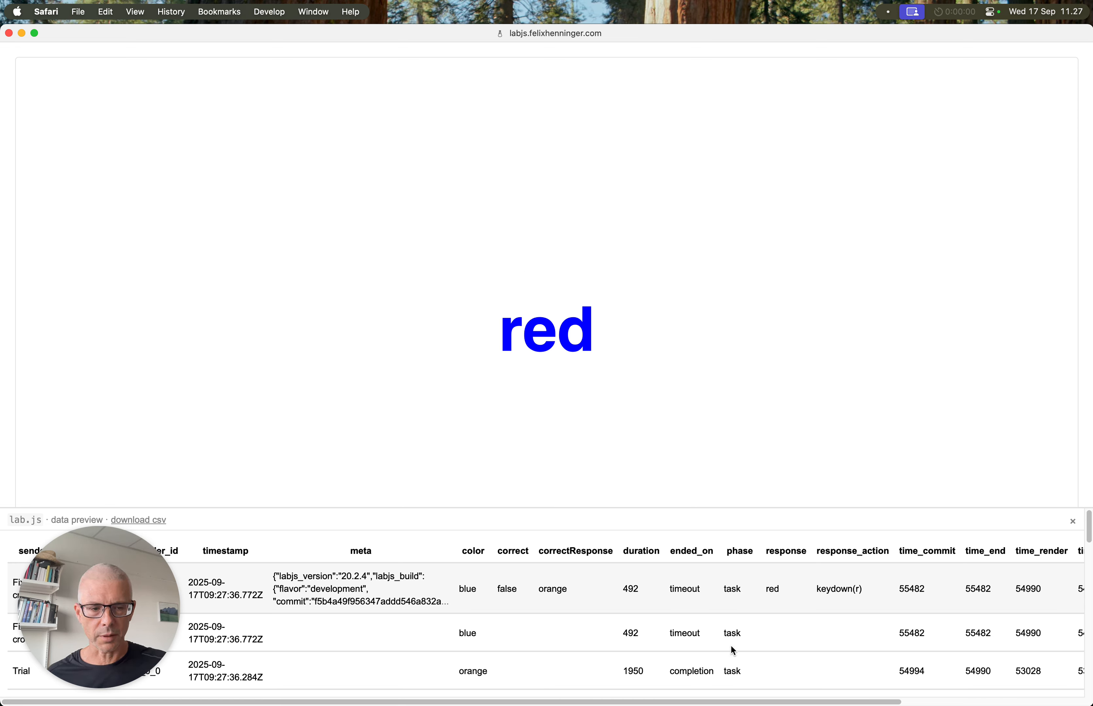
# Check the word column in the data preview, and answer the blue-colored word red with b.
pyautogui.hscroll(10, 773, 612)
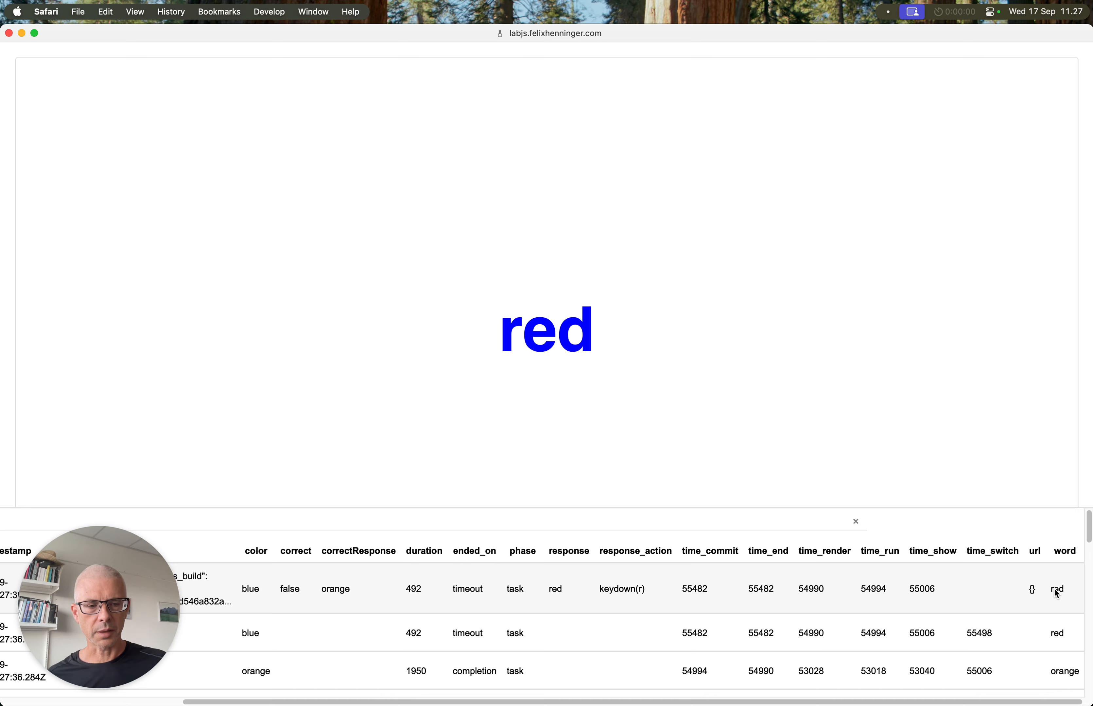
pyautogui.hscroll(-15, 1042, 581)
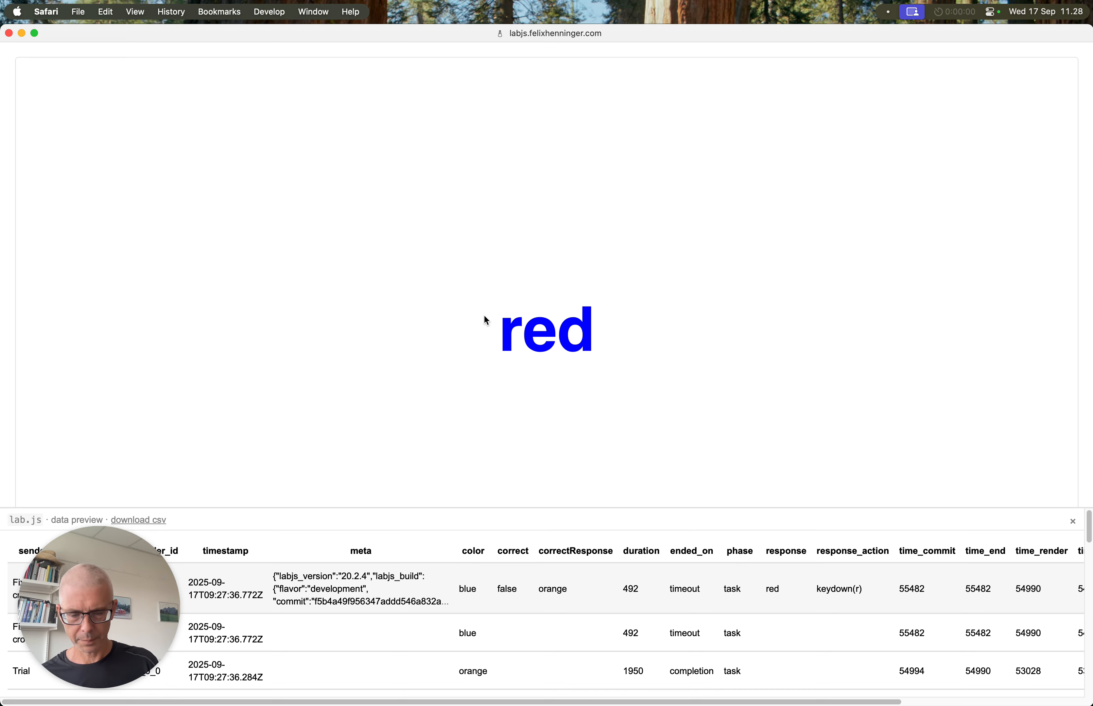
pyautogui.press('b')
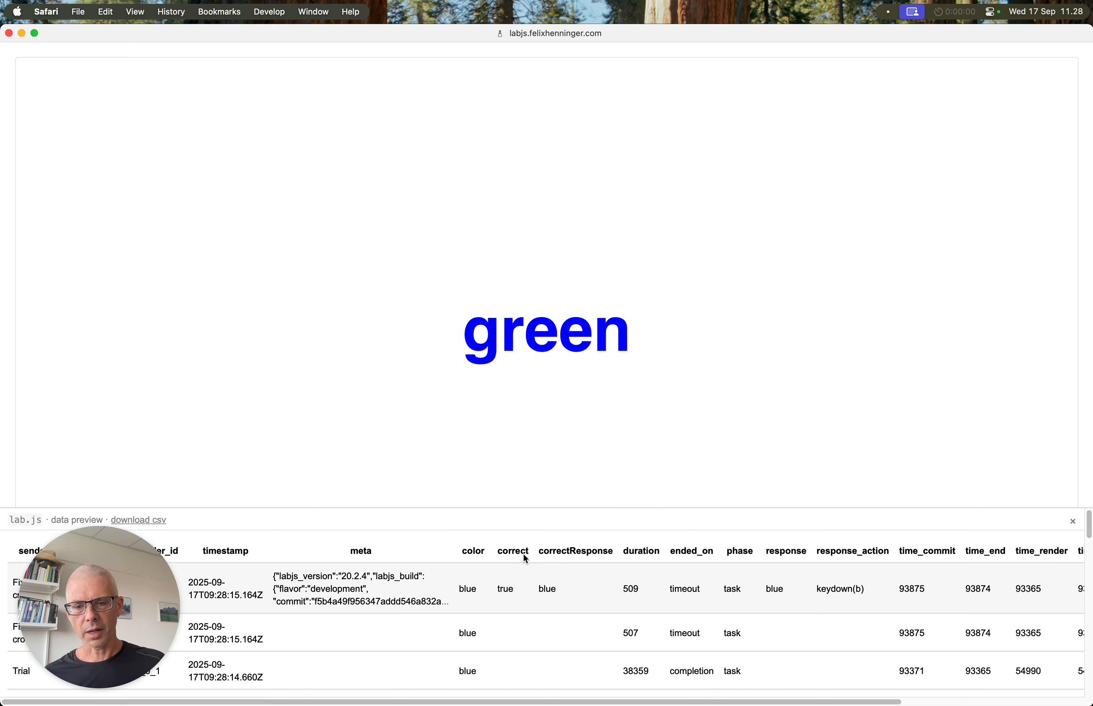
# Examine the color, correct, correctResponse and response columns recorded for the trial answered with b.
pyautogui.scroll(-1, 595, 552)
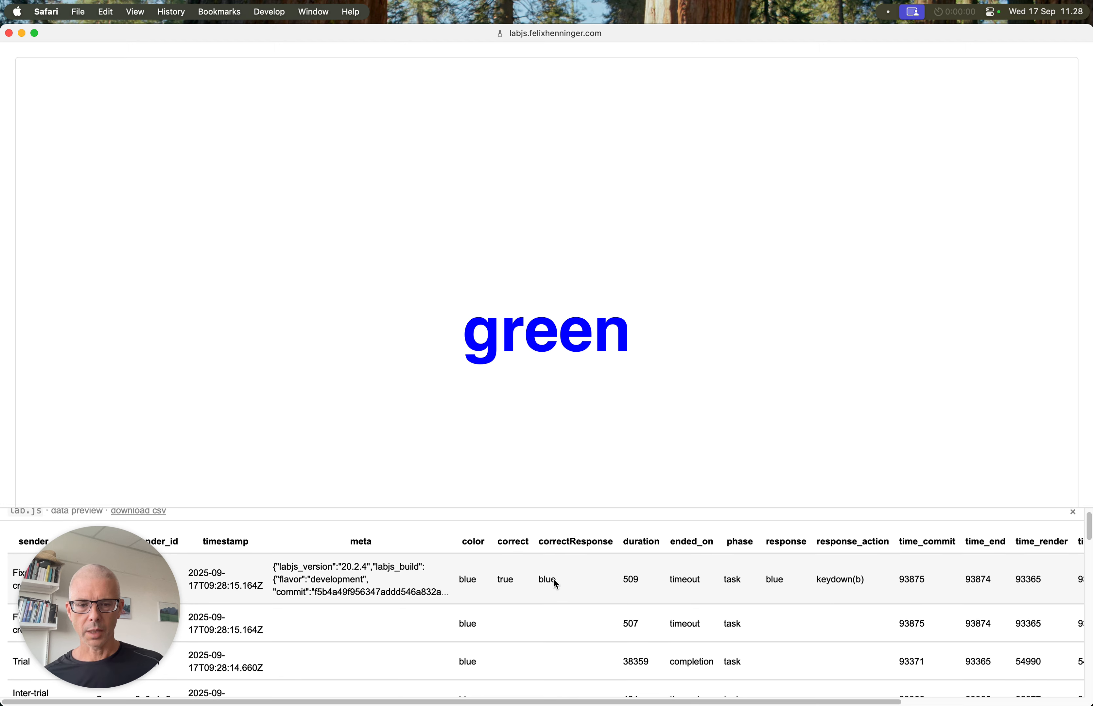
pyautogui.scroll(1, 553, 580)
pyautogui.scroll(-2, 553, 578)
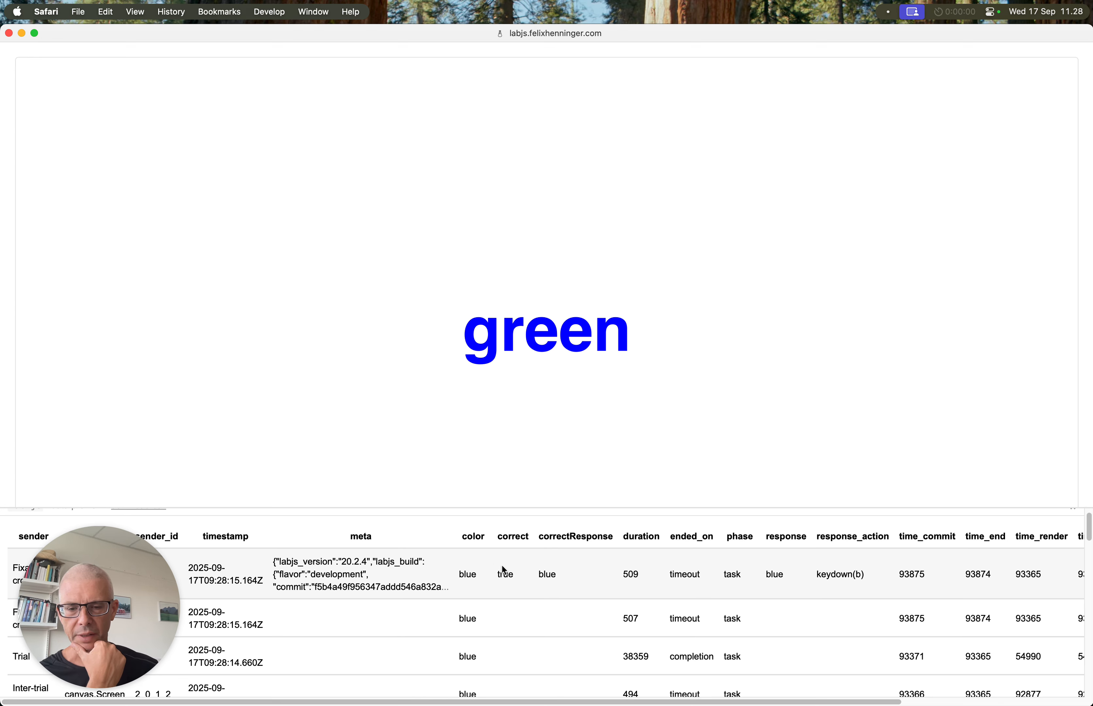
pyautogui.scroll(-3, 502, 566)
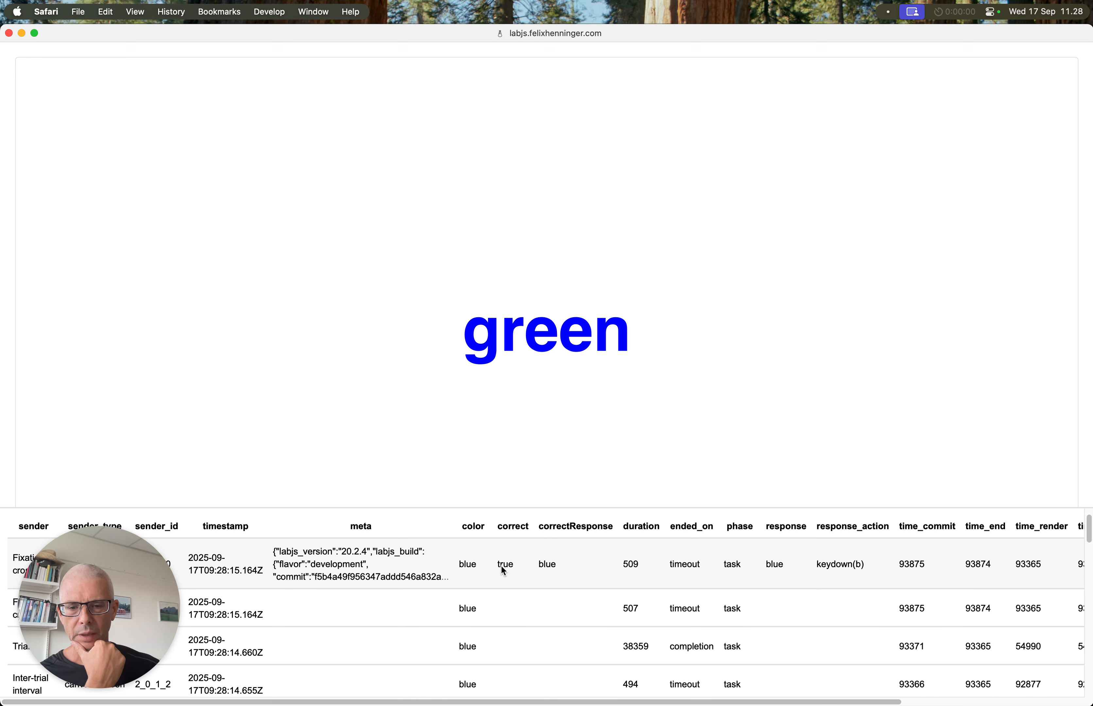
pyautogui.scroll(-3, 518, 566)
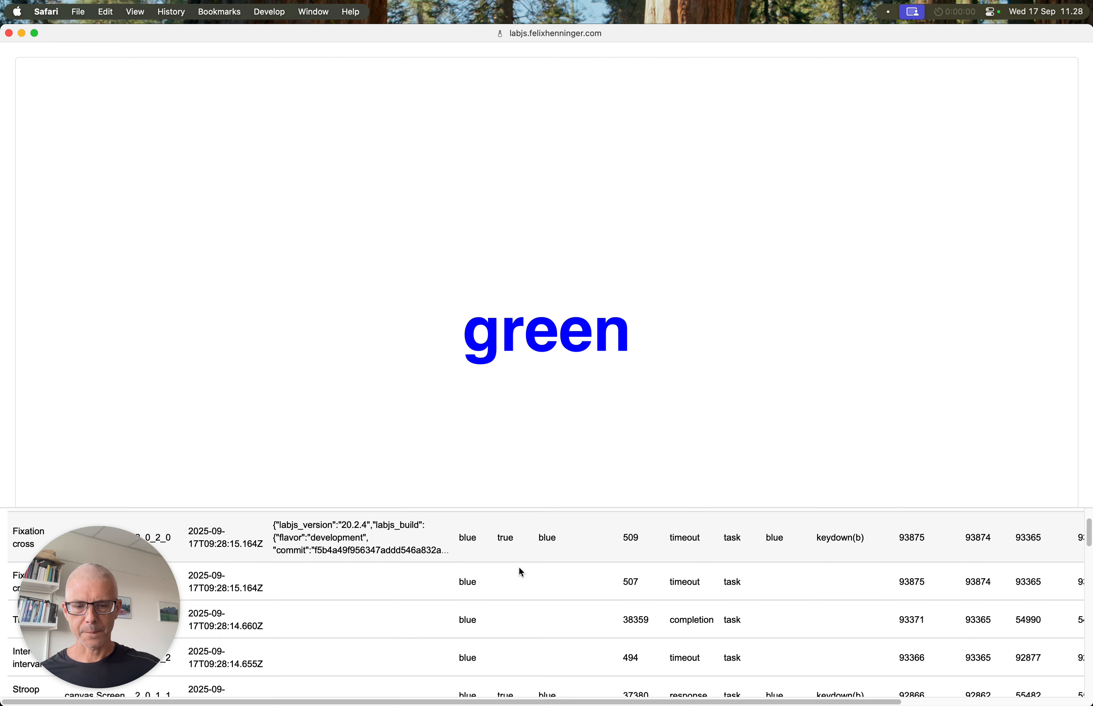
pyautogui.scroll(-3, 517, 574)
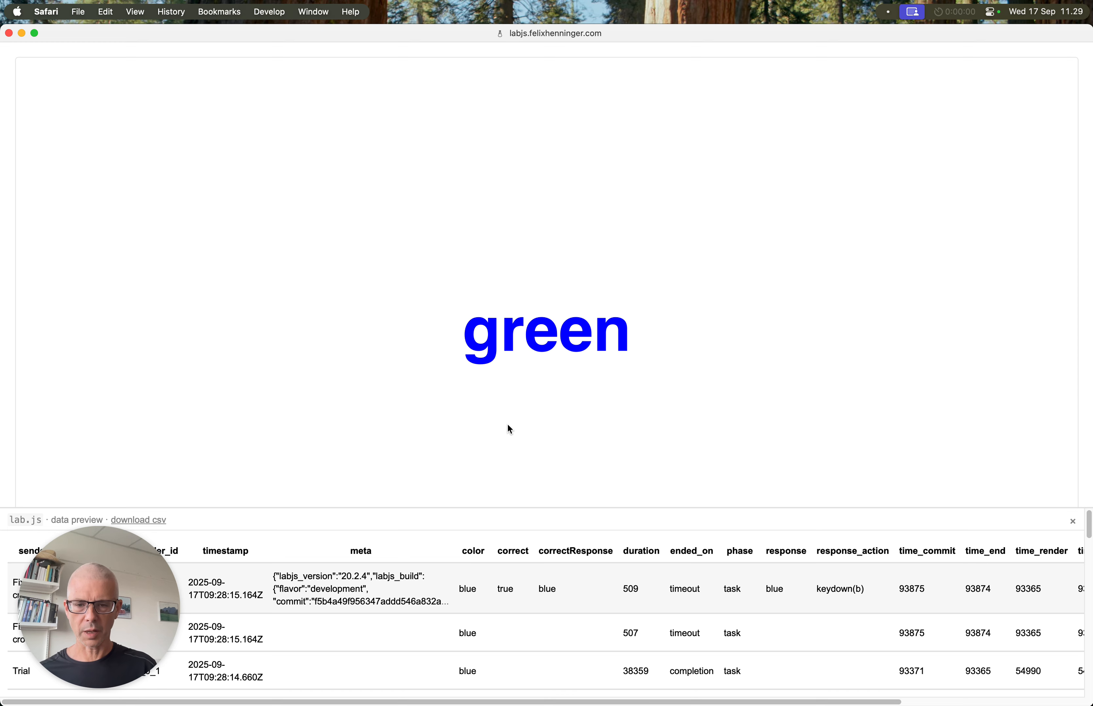
# Answer the blue-colored word green, the red-colored word orange and the following task trial with r.
pyautogui.press('r')
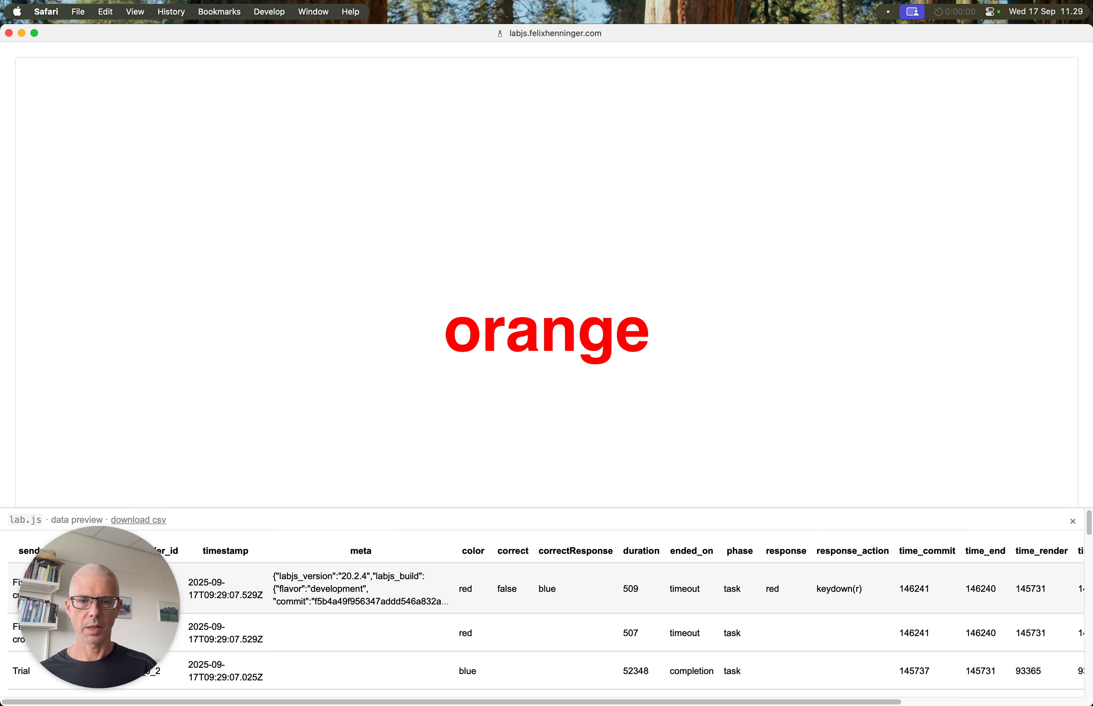
pyautogui.press('r')
pyautogui.press('r')
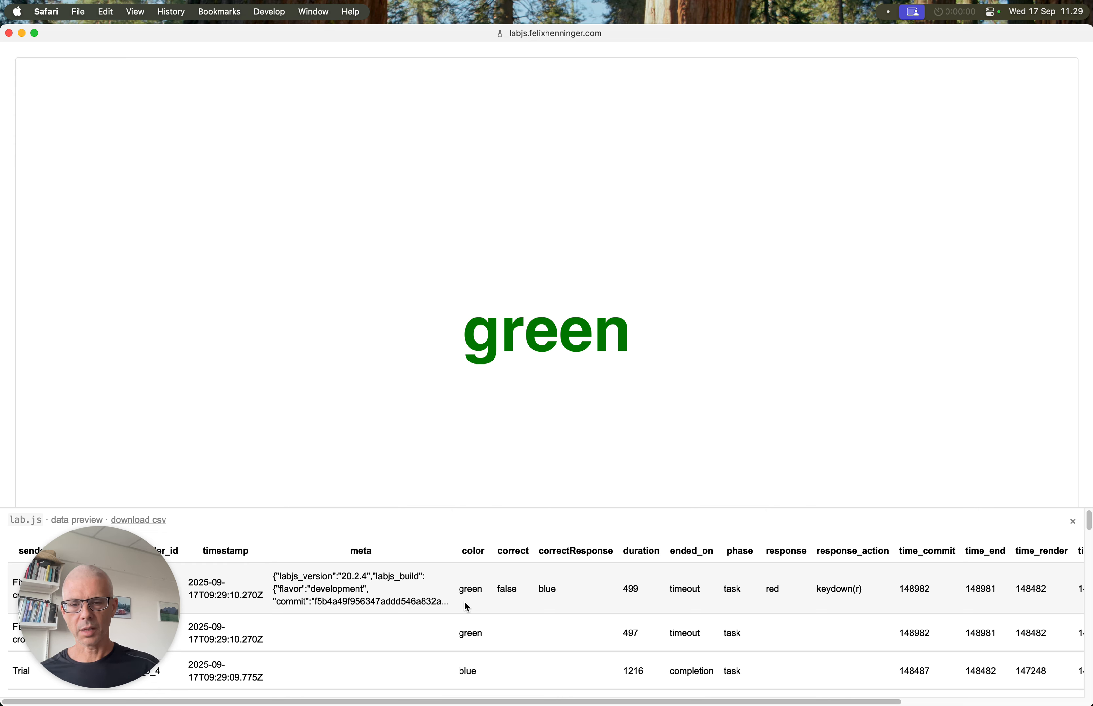
# Examine the newest data preview rows, comparing color, correct, correctResponse and response with the timing and word columns.
pyautogui.scroll(-1, 563, 589)
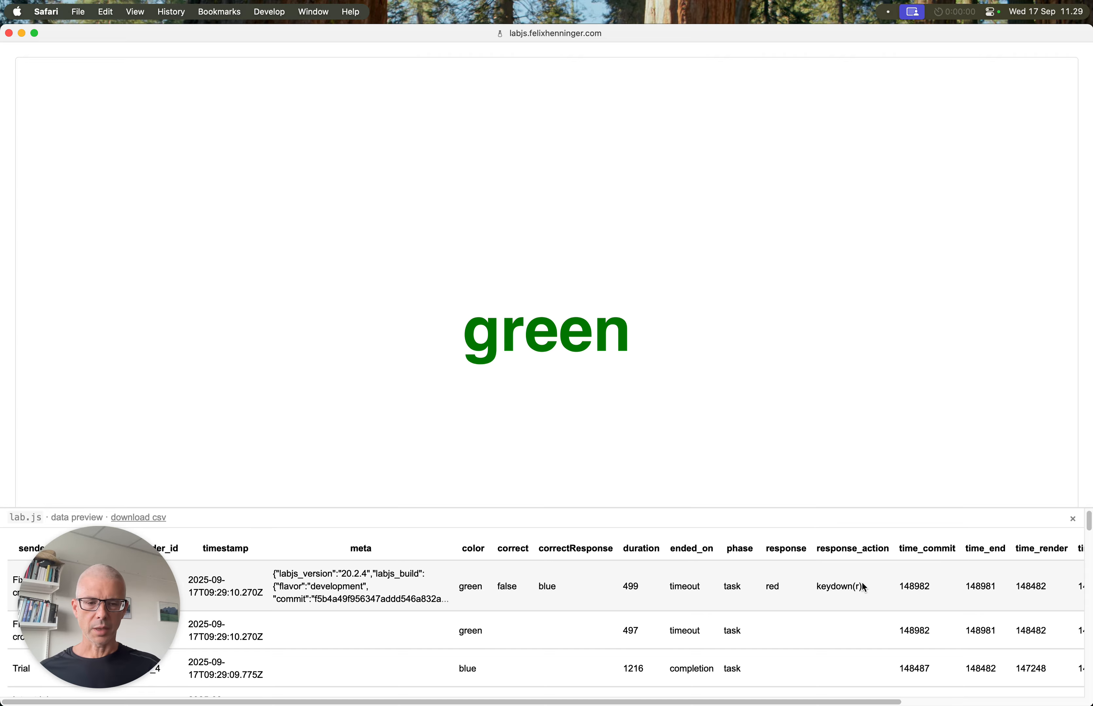
pyautogui.hscroll(10, 846, 587)
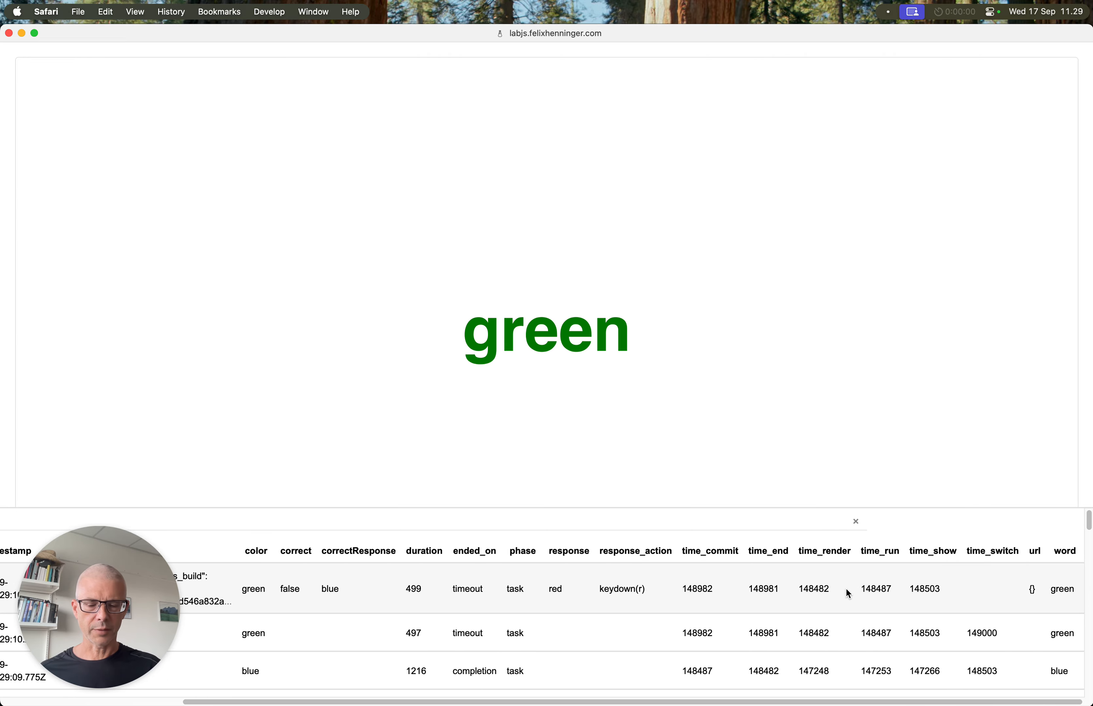
pyautogui.hscroll(-10, 845, 588)
pyautogui.scroll(-1, 357, 577)
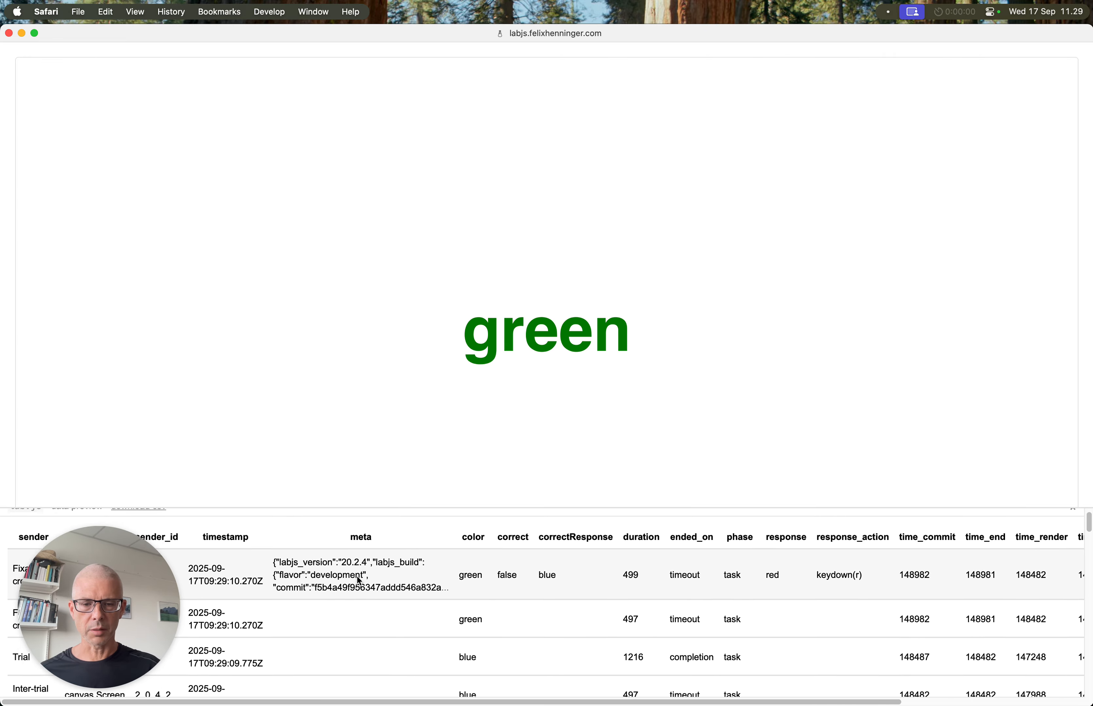
pyautogui.scroll(-2, 357, 576)
pyautogui.scroll(3, 816, 596)
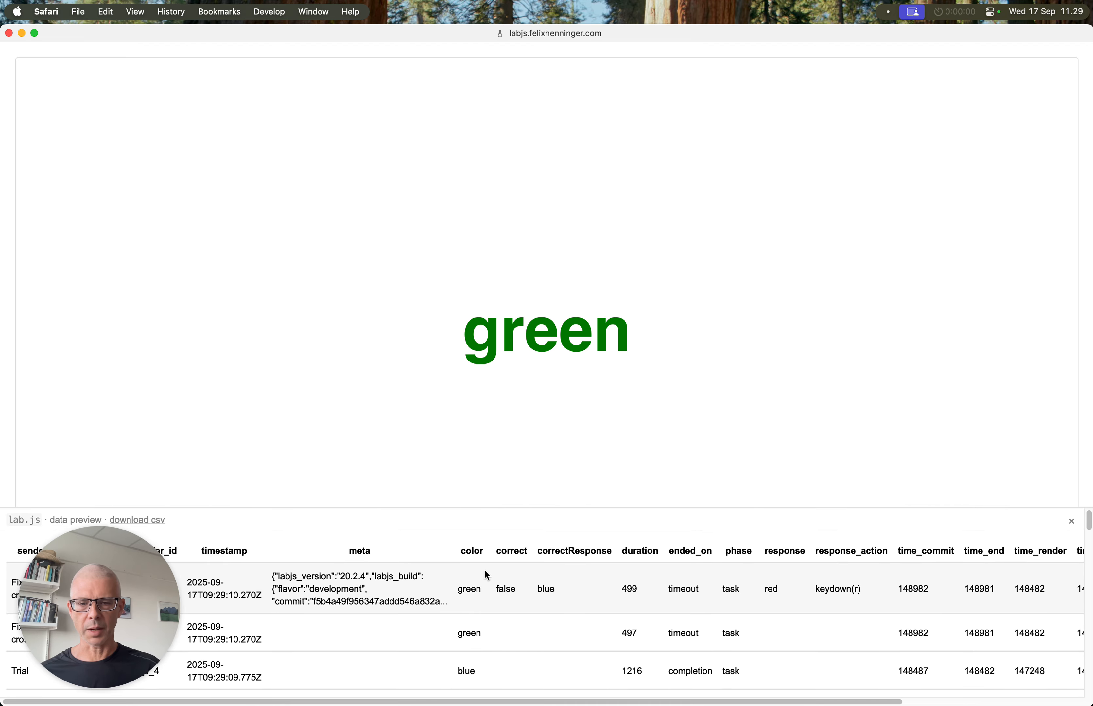
pyautogui.hscroll(3, 636, 592)
pyautogui.hscroll(3, 635, 591)
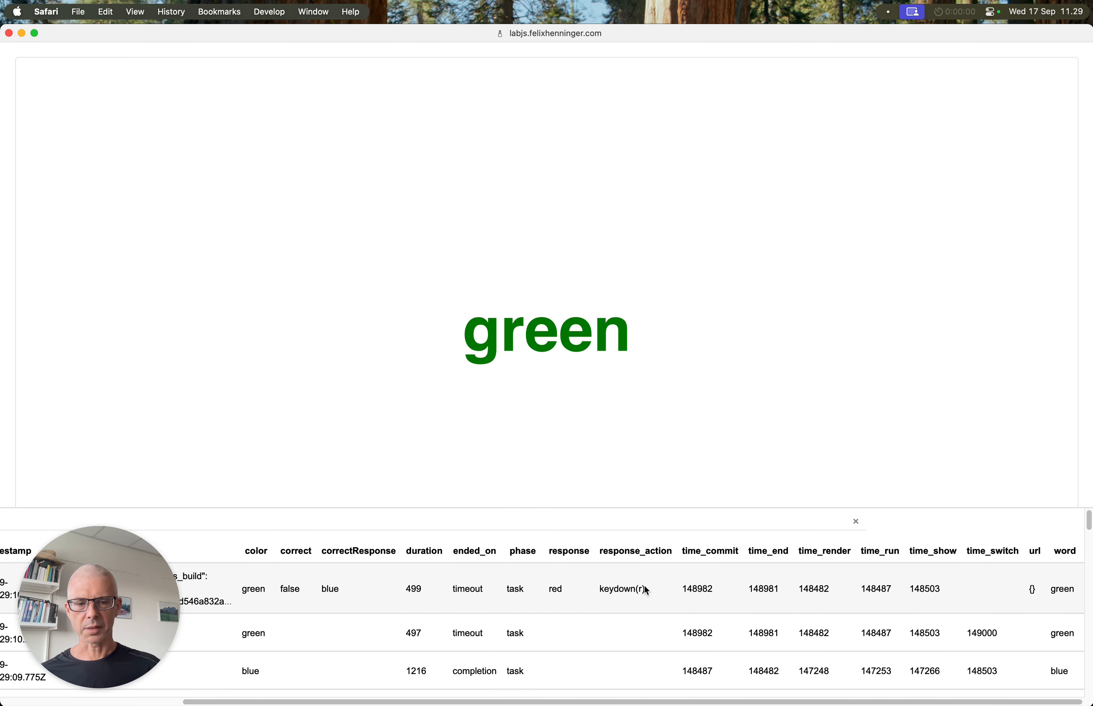
pyautogui.hscroll(-5, 565, 583)
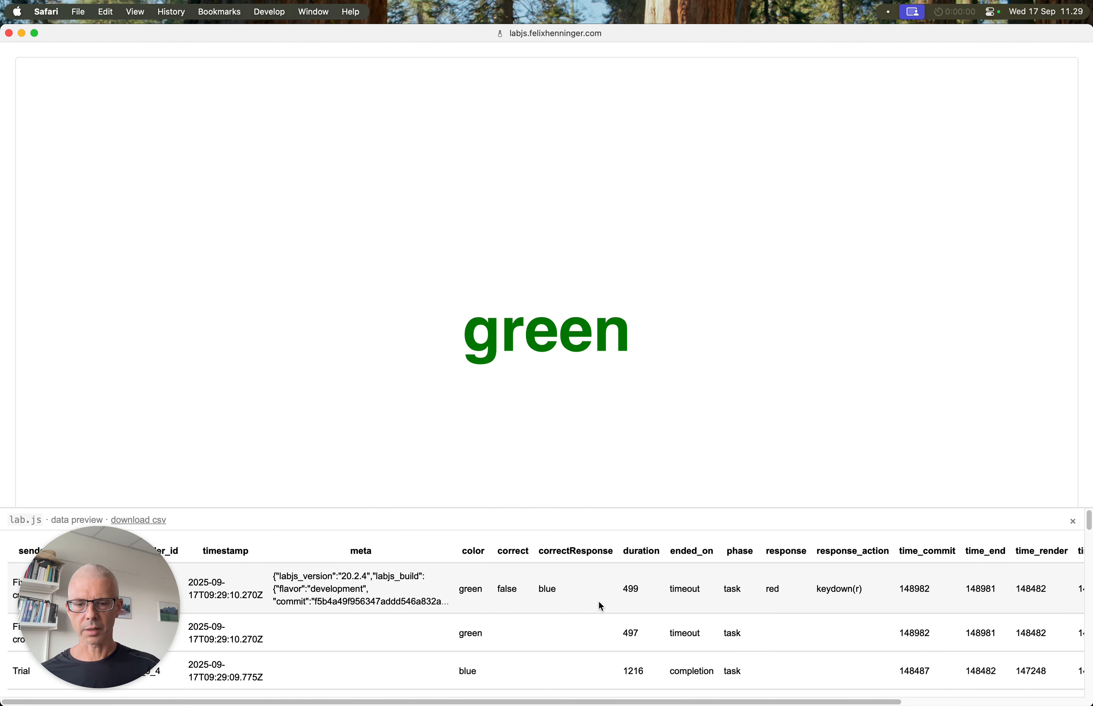